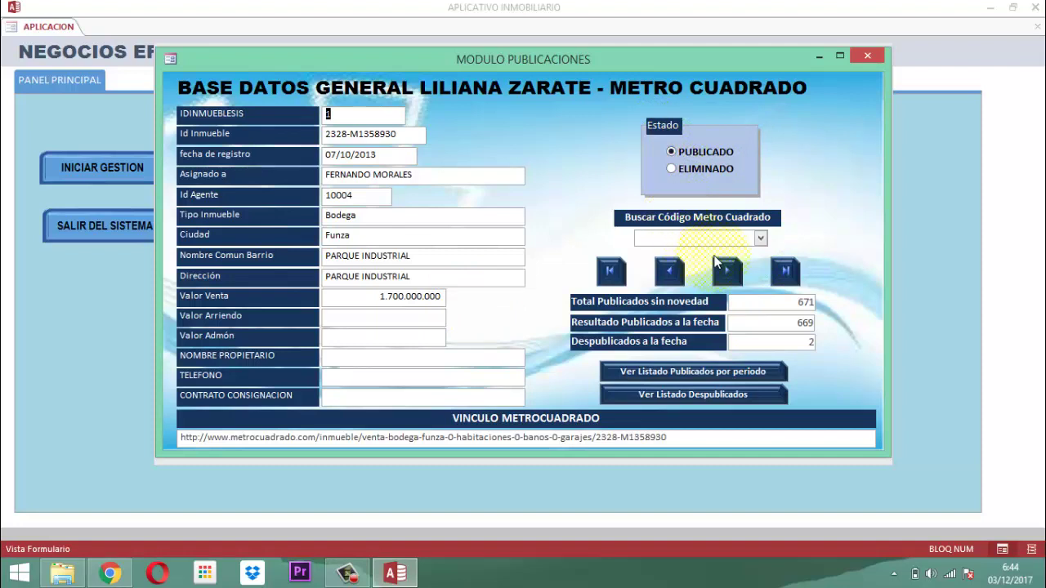
Step: Go to the last property record and copy the Metro Cuadrado code 2328-I1857963 from the listing of unpublished records
{"action": "left_click", "coordinate": [785, 271]}
{"action": "left_click", "coordinate": [671, 153]}
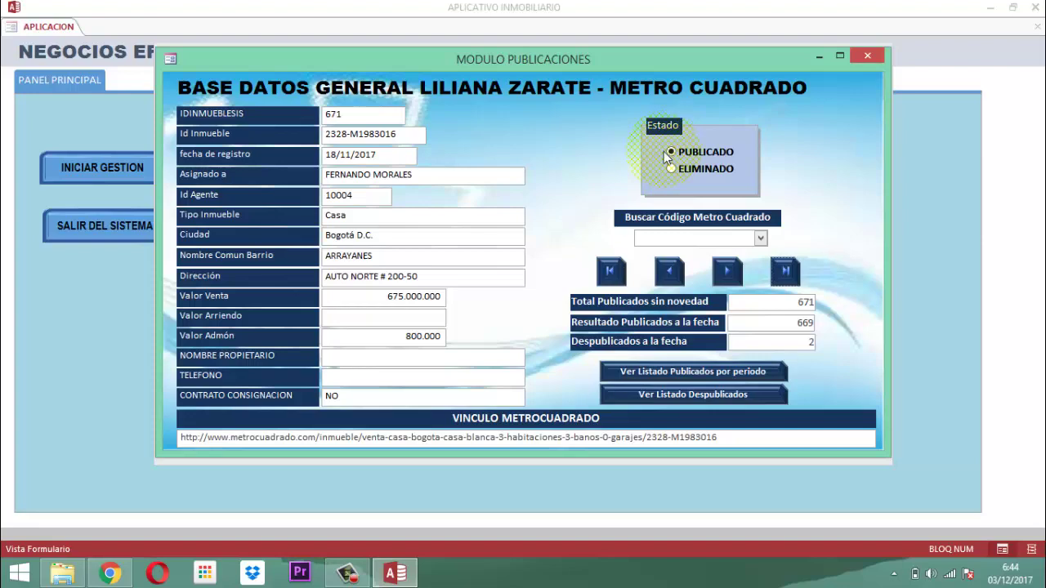
{"action": "left_click", "coordinate": [646, 396]}
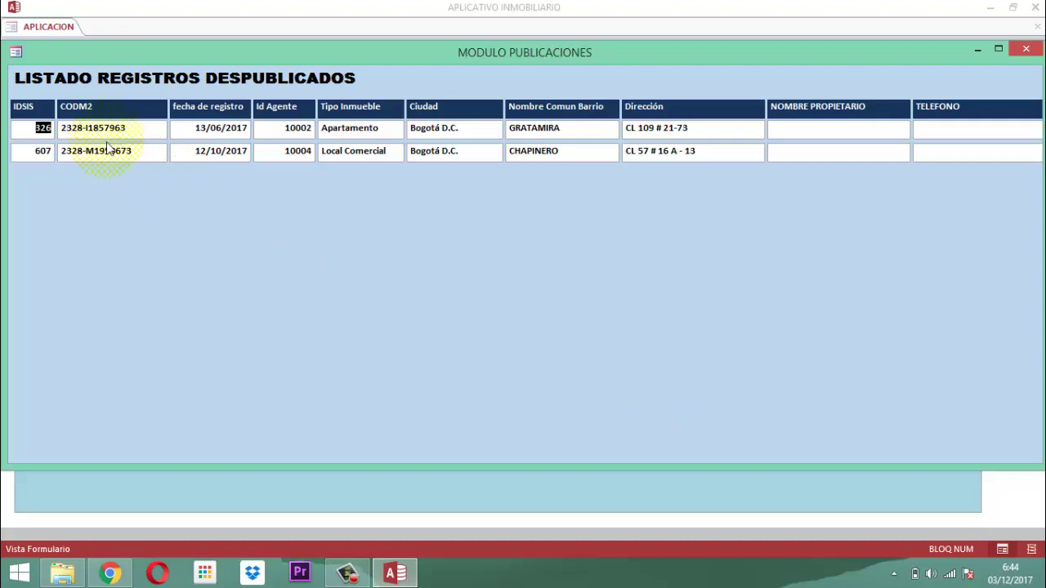
{"action": "left_click_drag", "start_coordinate": [151, 131], "coordinate": [65, 136]}
{"action": "key", "text": "ctrl+c"}
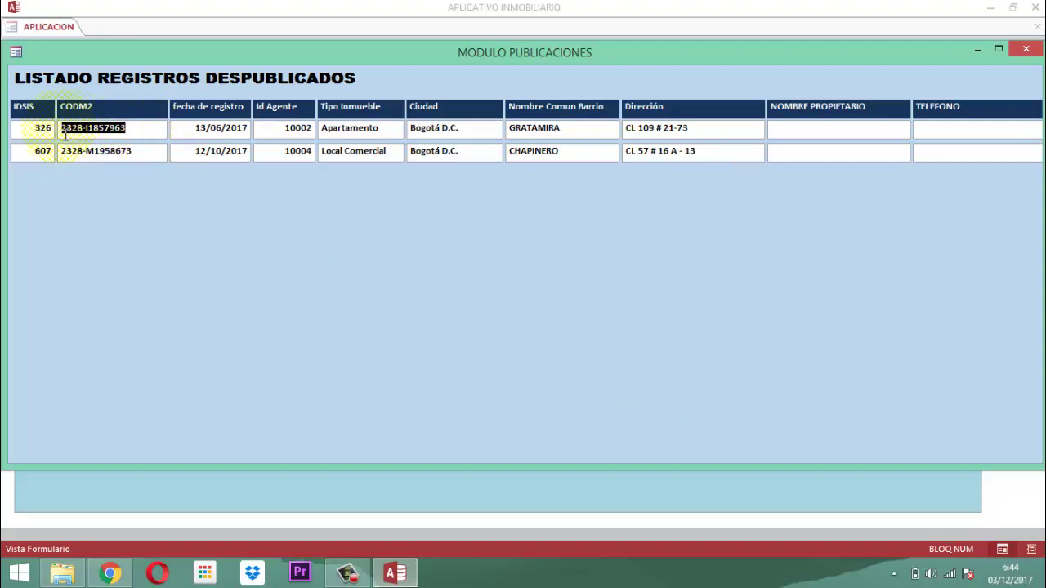
{"action": "left_click", "coordinate": [1027, 49]}
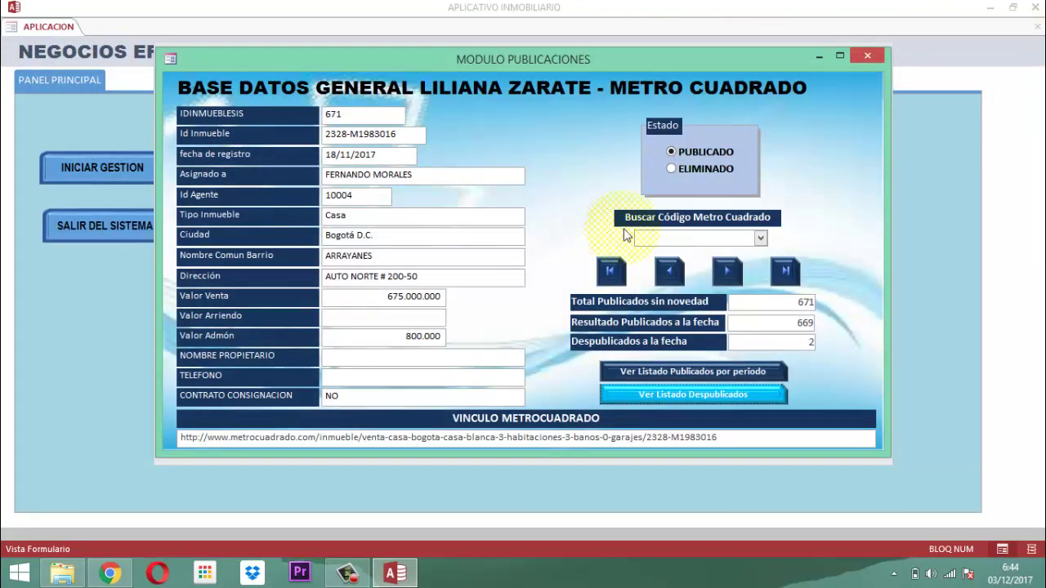
Step: Look up the property record with the Metro Cuadrado code 2328-I1857963
{"action": "left_click", "coordinate": [658, 237]}
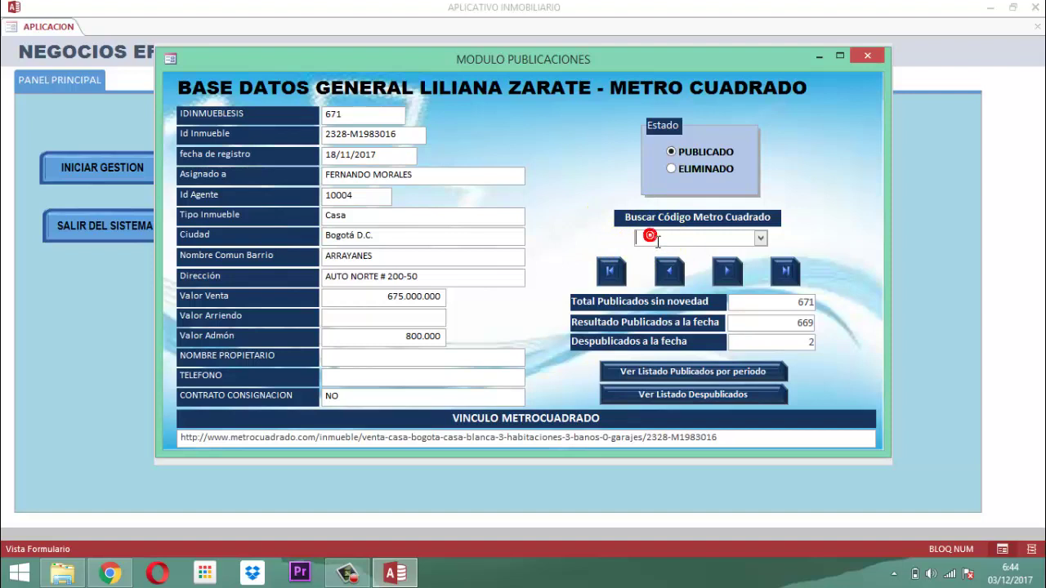
{"action": "key", "text": "ctrl+v"}
{"action": "key", "text": "Return"}
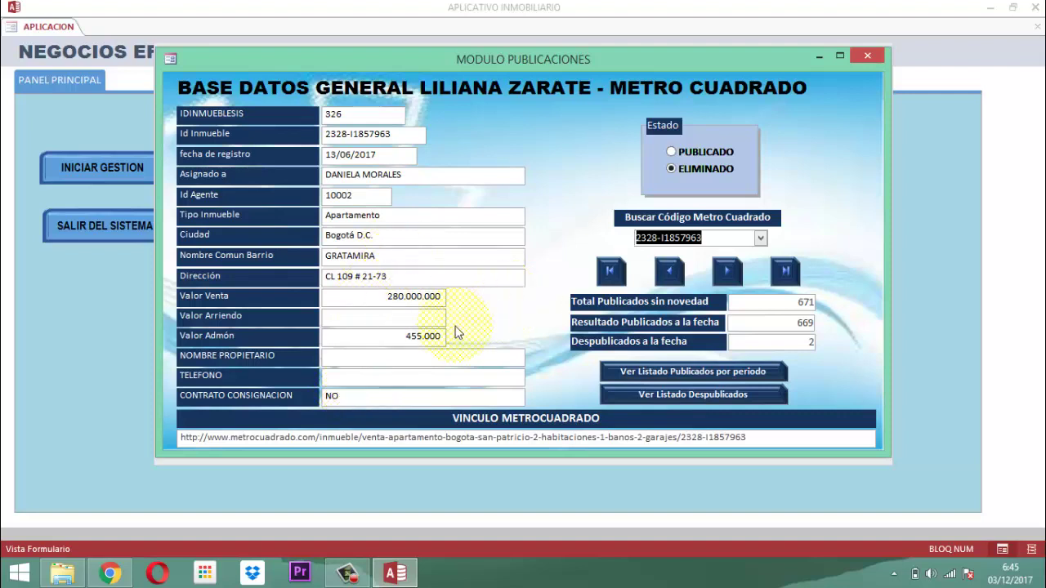
{"action": "left_click_drag", "start_coordinate": [380, 301], "coordinate": [442, 300]}
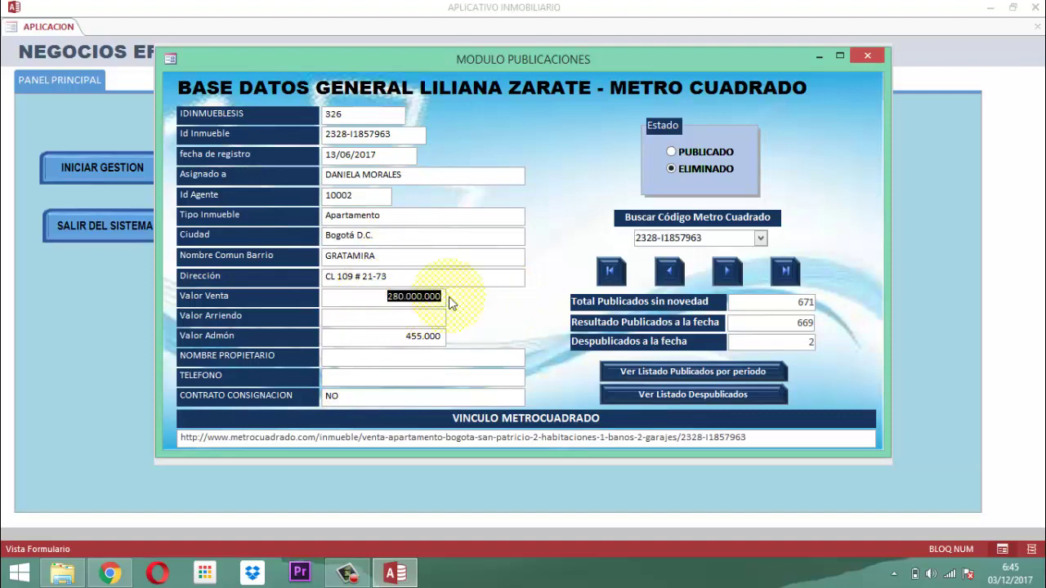
{"action": "key", "text": "Delete"}
{"action": "key", "text": "ctrl+z"}
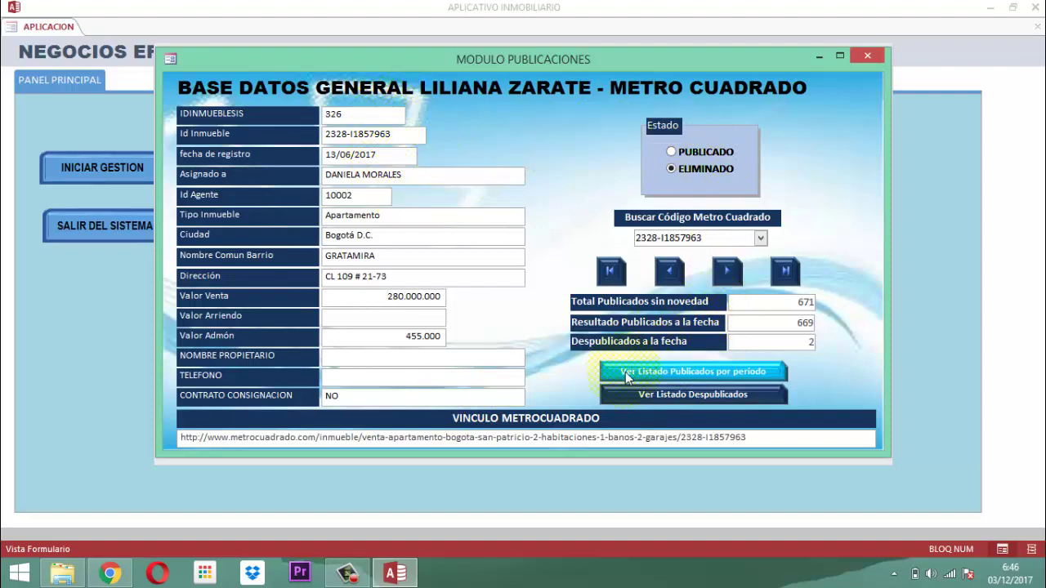
Step: View the listing of properties published from 01/09/2017 to 30/09/2017 and close it after review
{"action": "left_click", "coordinate": [697, 375]}
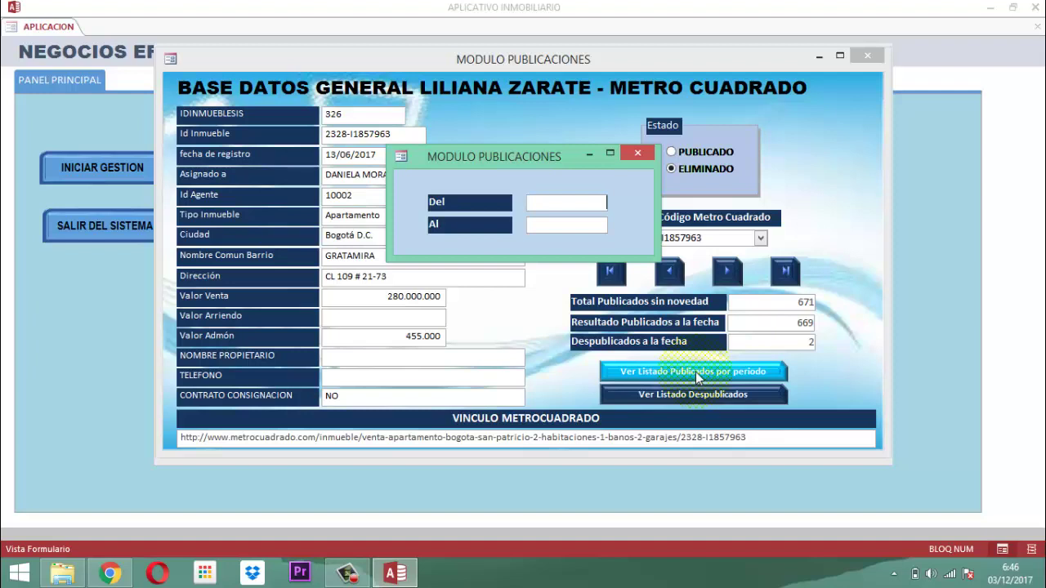
{"action": "type", "text": "0109201730092017"}
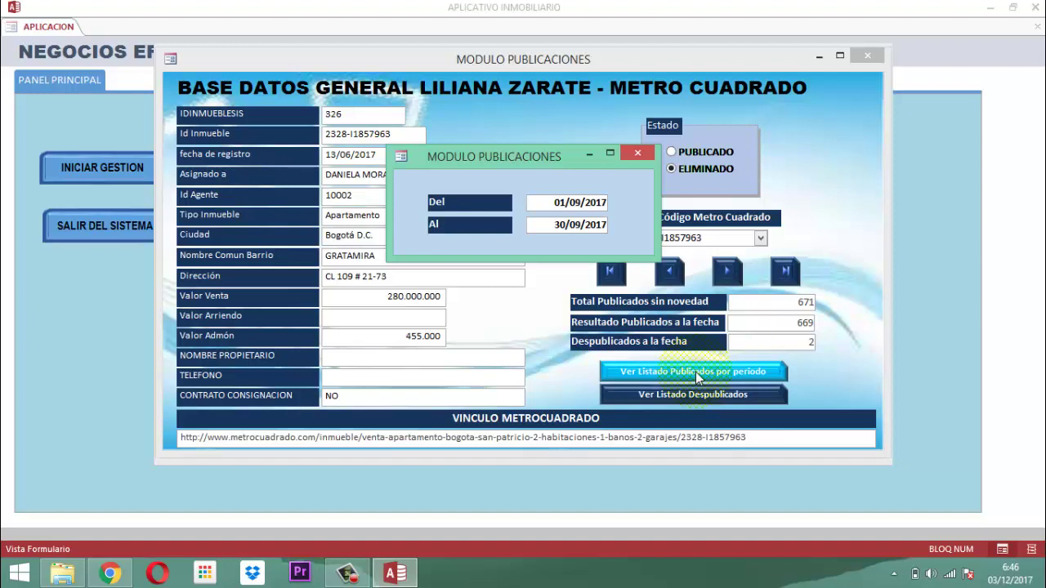
{"action": "left_click", "coordinate": [697, 375]}
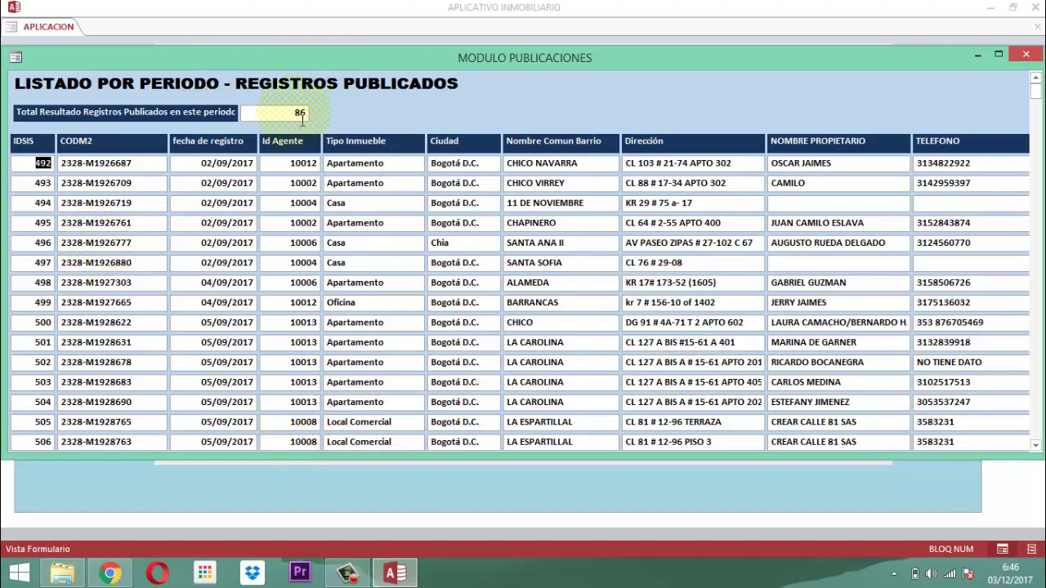
{"action": "scroll", "coordinate": [444, 163], "scroll_direction": "down", "scroll_amount": 6}
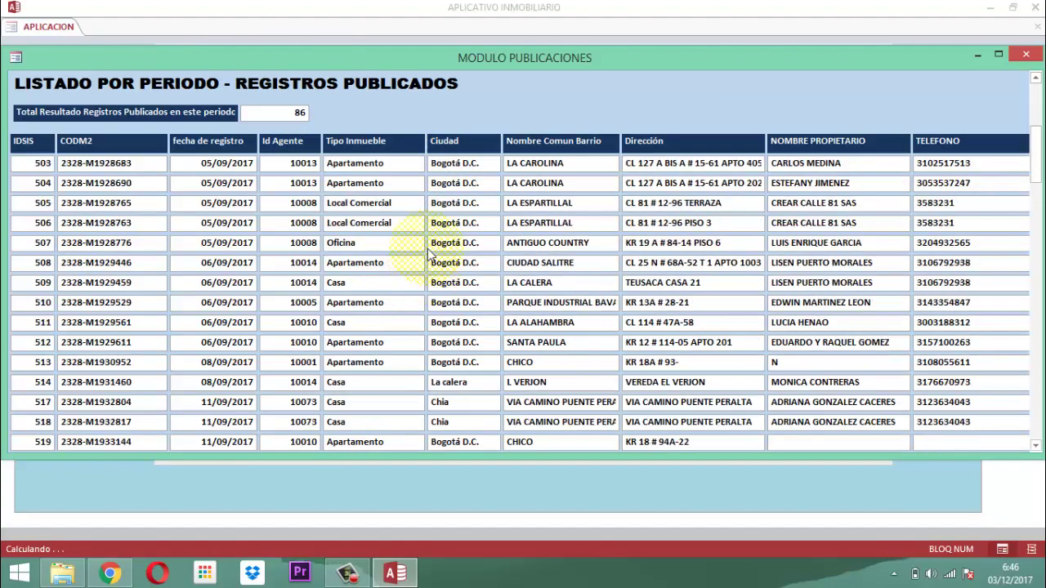
{"action": "scroll", "coordinate": [436, 253], "scroll_direction": "up", "scroll_amount": 6}
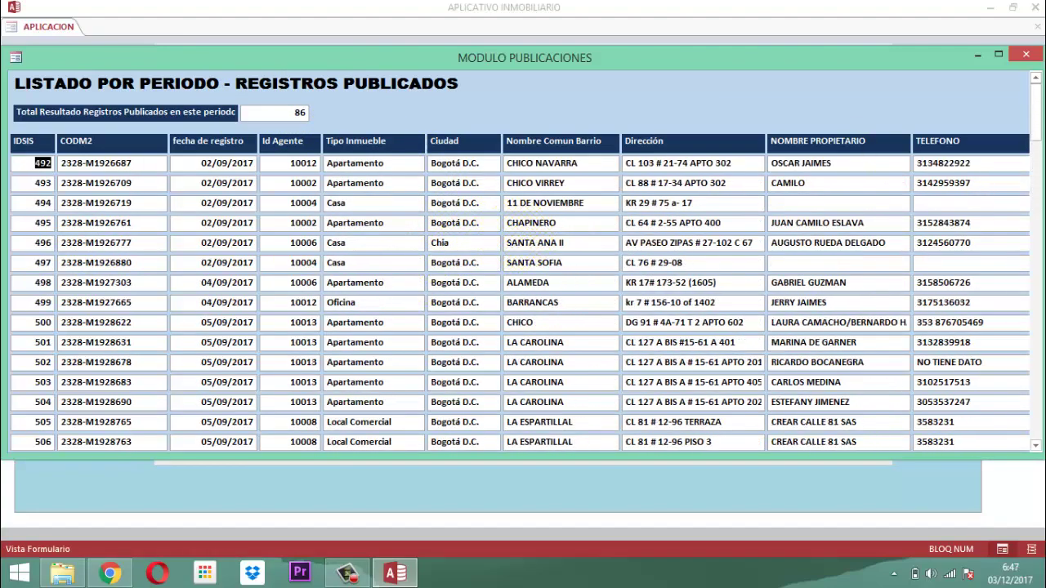
{"action": "left_click", "coordinate": [1026, 54]}
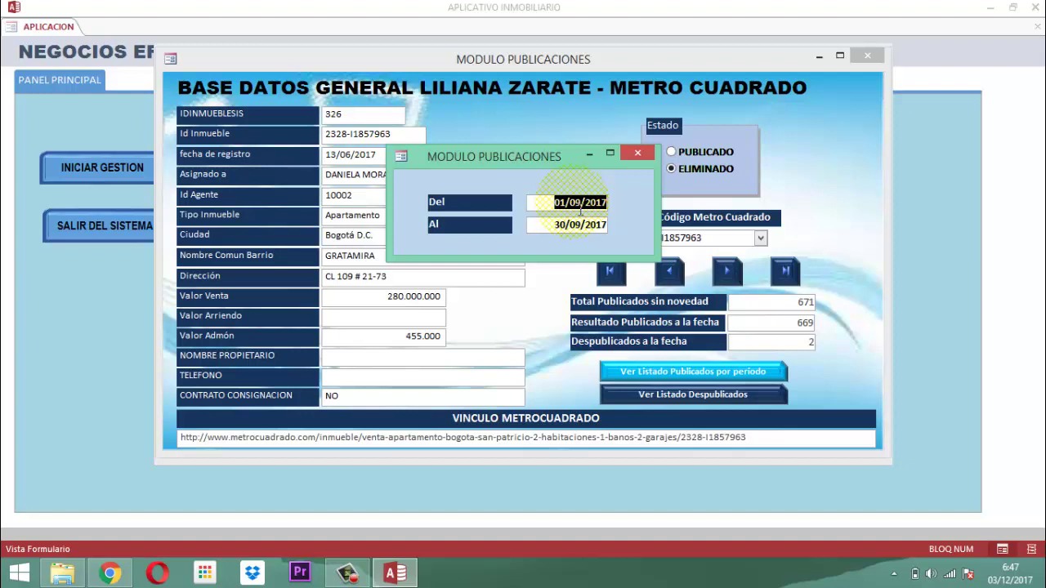
Step: View the listing of properties published from 01/07/2017 to 31/07/2017 and close it after review
{"action": "type", "text": "01/07/"}
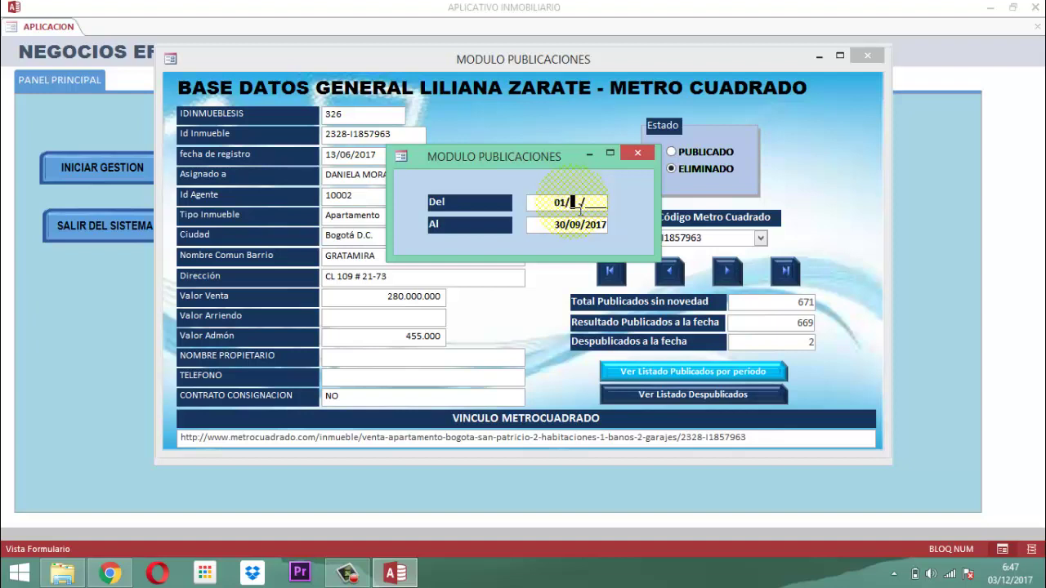
{"action": "type", "text": "2017"}
{"action": "key", "text": "Tab"}
{"action": "type", "text": "310720"}
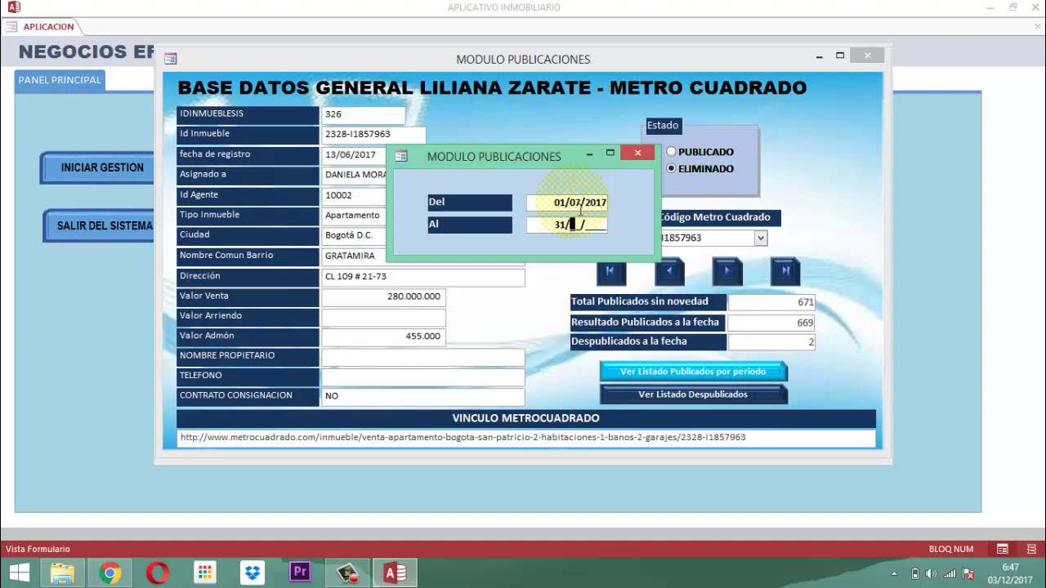
{"action": "type", "text": "17"}
{"action": "key", "text": "Return"}
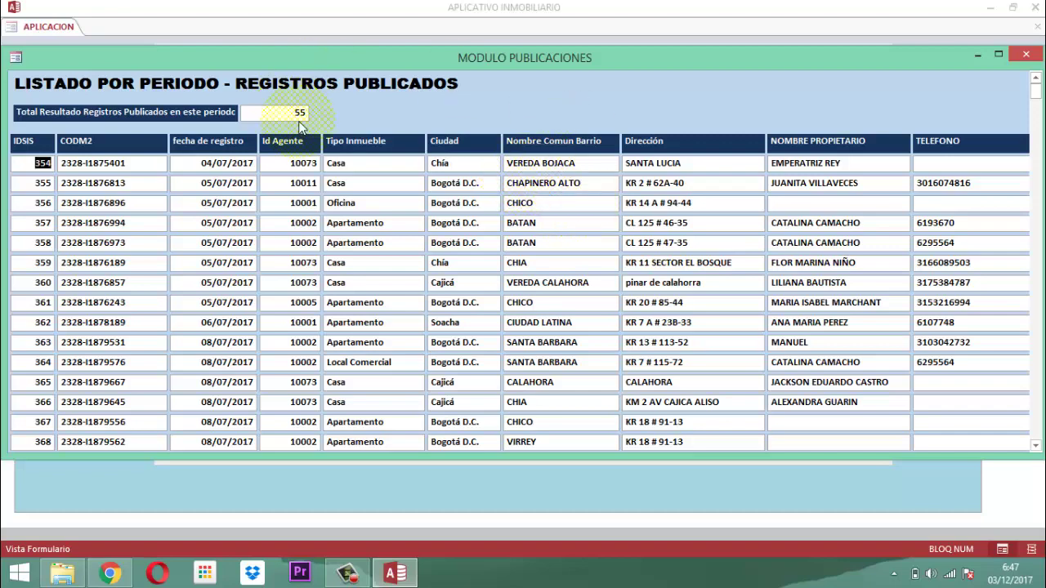
{"action": "left_click", "coordinate": [1025, 54]}
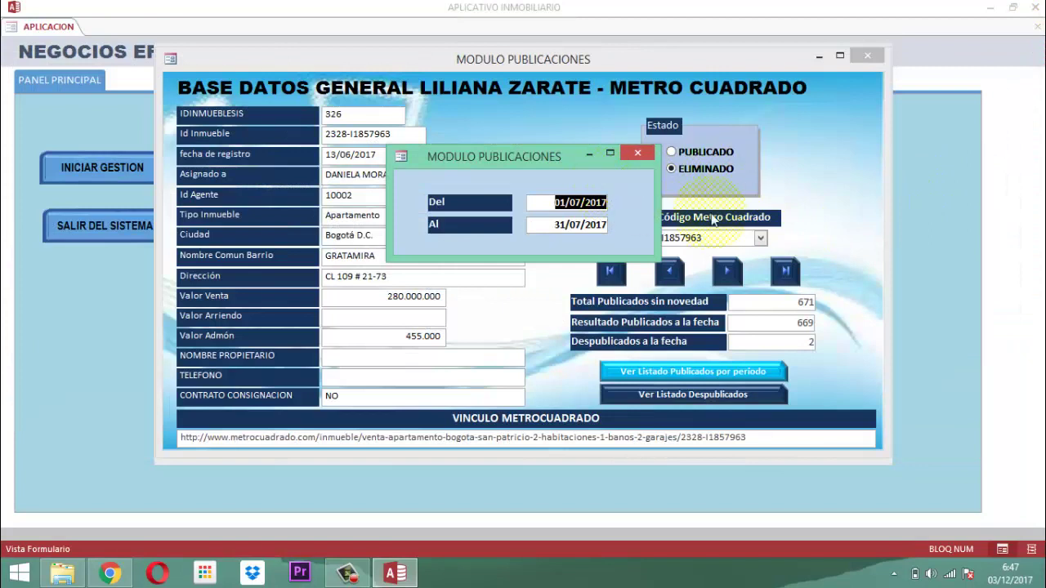
Step: View the listing of properties published from 01/01/2017 to 31/01/2017 and close it after review
{"action": "type", "text": "01/01/20"}
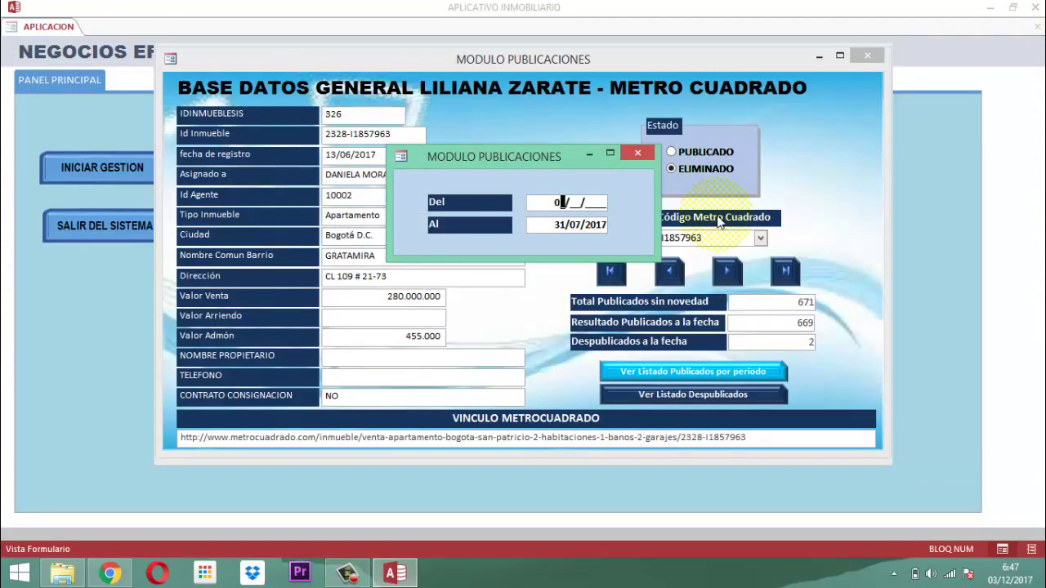
{"action": "type", "text": "17"}
{"action": "key", "text": "Tab"}
{"action": "type", "text": "31/01/2017"}
{"action": "key", "text": "Return"}
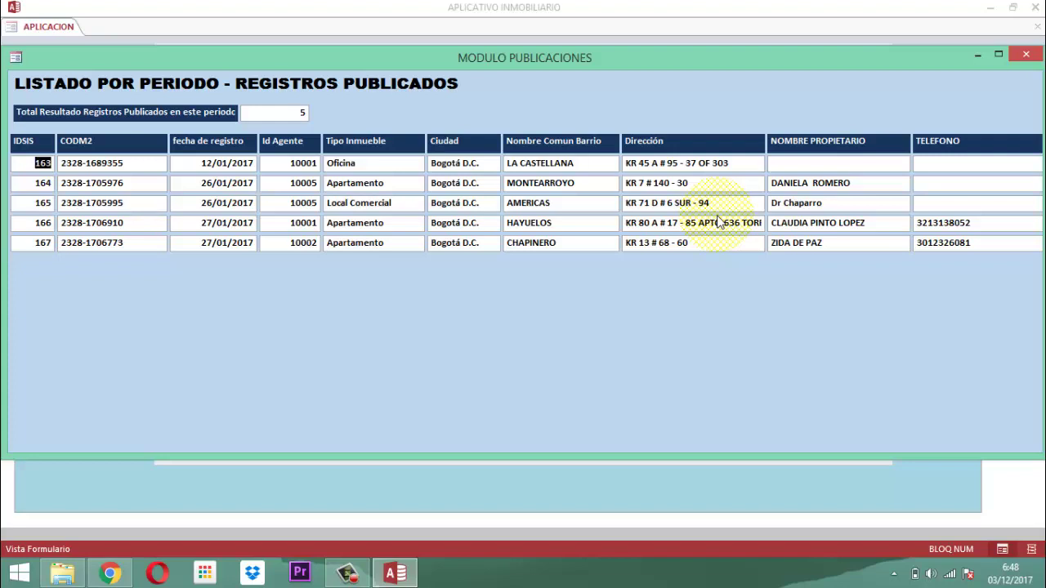
{"action": "left_click", "coordinate": [1027, 54]}
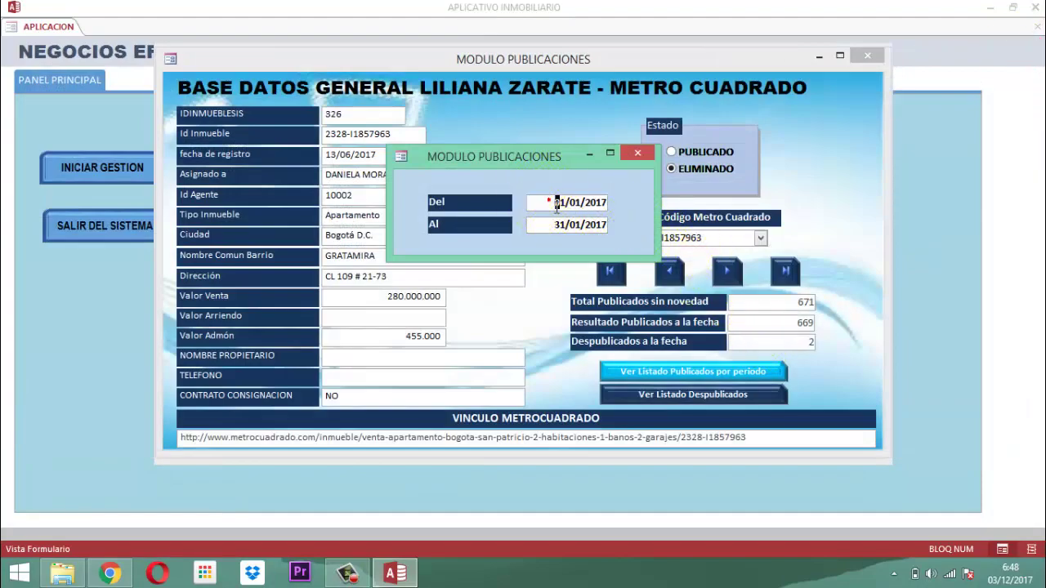
Step: View the listing of properties published from 01/02/2017 to 28/02/2017 and close it after review
{"action": "left_click", "coordinate": [542, 202]}
{"action": "type", "text": "01/02/2017"}
{"action": "key", "text": "Tab"}
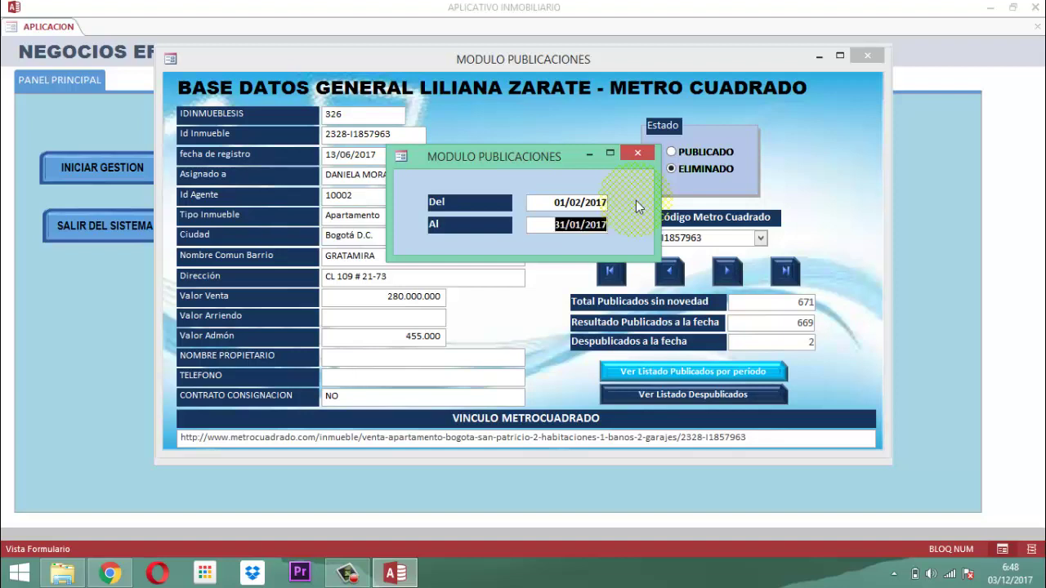
{"action": "type", "text": "28/__/____"}
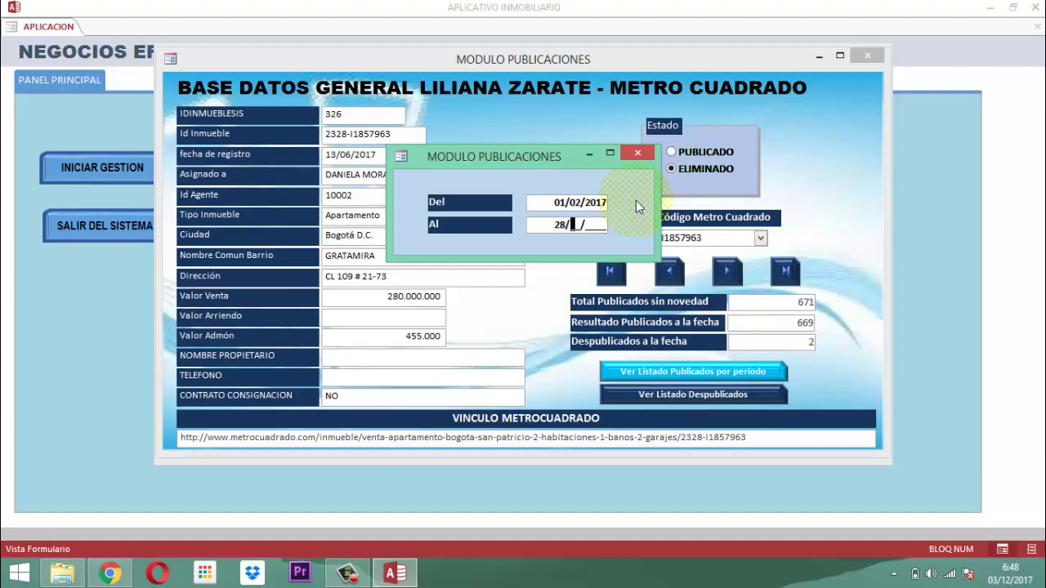
{"action": "type", "text": "022017"}
{"action": "key", "text": "Return"}
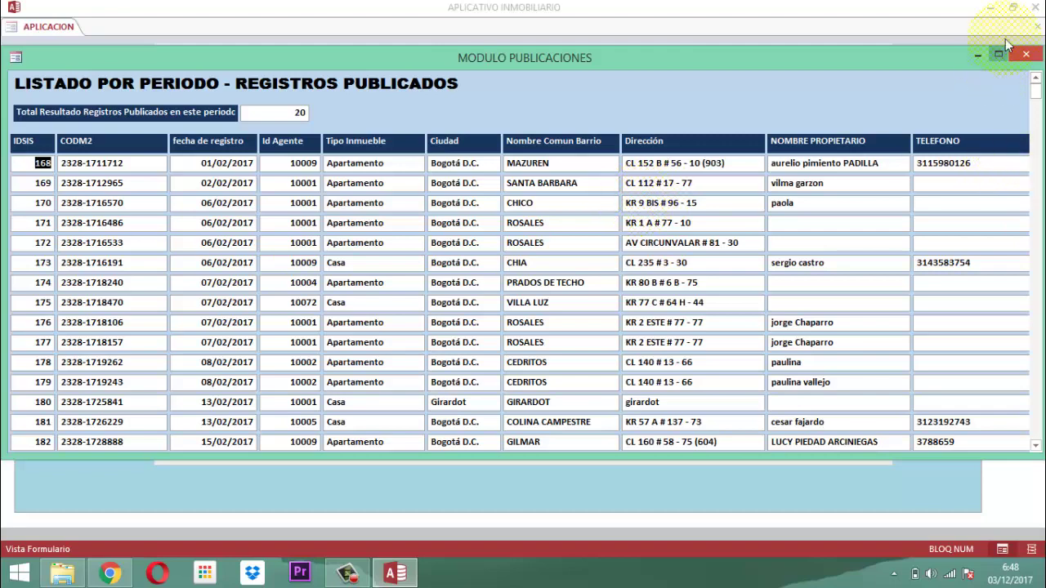
{"action": "left_click", "coordinate": [1027, 55]}
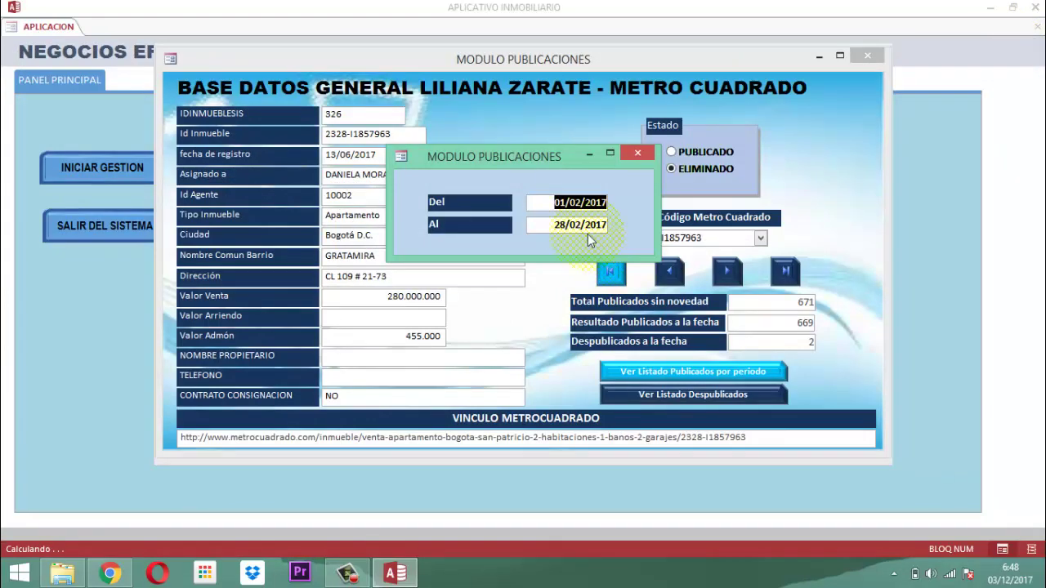
Step: View the listing of properties published from 01/03/2017 to 31/03/2017 and close it after review
{"action": "left_click_drag", "start_coordinate": [547, 206], "coordinate": [626, 213]}
{"action": "type", "text": "01/03/20"}
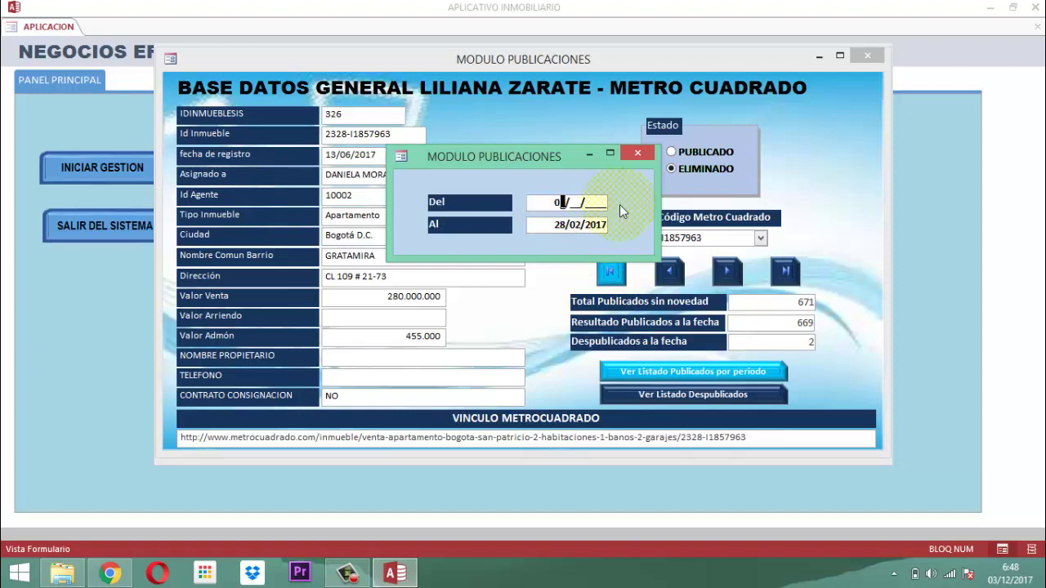
{"action": "type", "text": "17"}
{"action": "key", "text": "Tab"}
{"action": "type", "text": "31032017"}
{"action": "key", "text": "Return"}
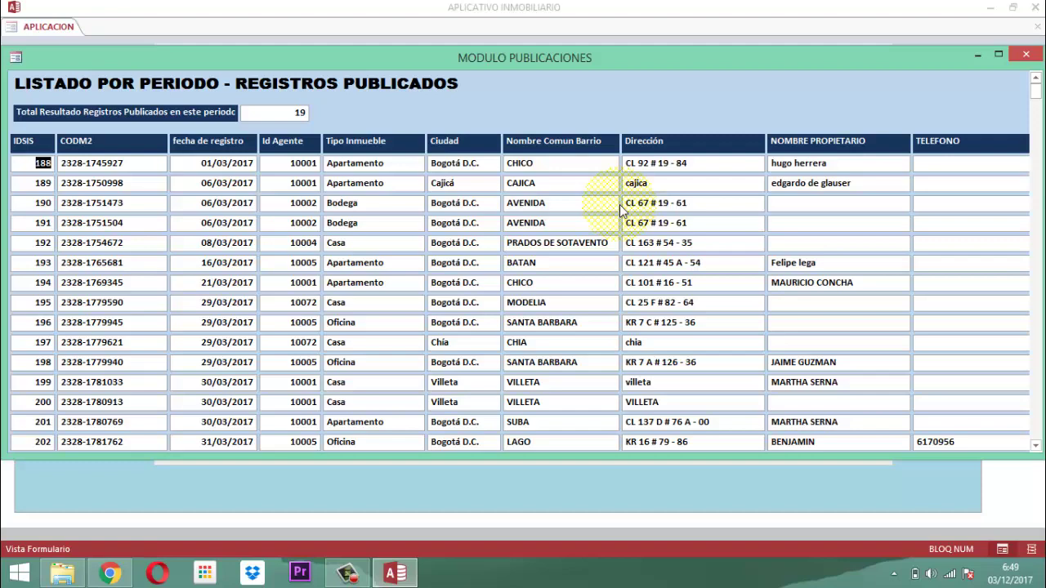
{"action": "left_click", "coordinate": [1025, 54]}
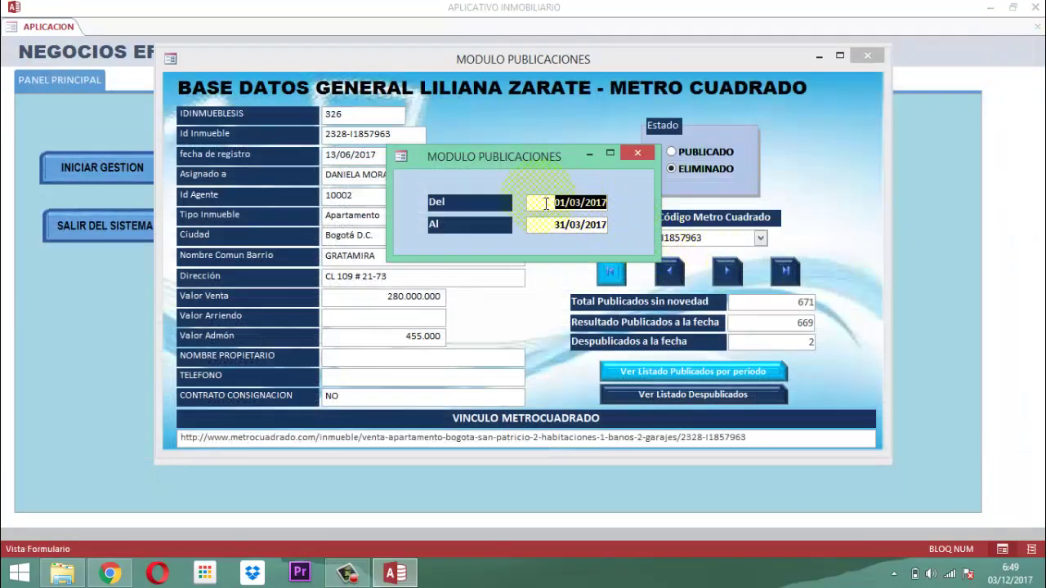
Step: View the listing of properties published from 01/04/2017 to 30/04/2017 and close it after review
{"action": "left_click", "coordinate": [537, 199]}
{"action": "type", "text": "01/04/2017"}
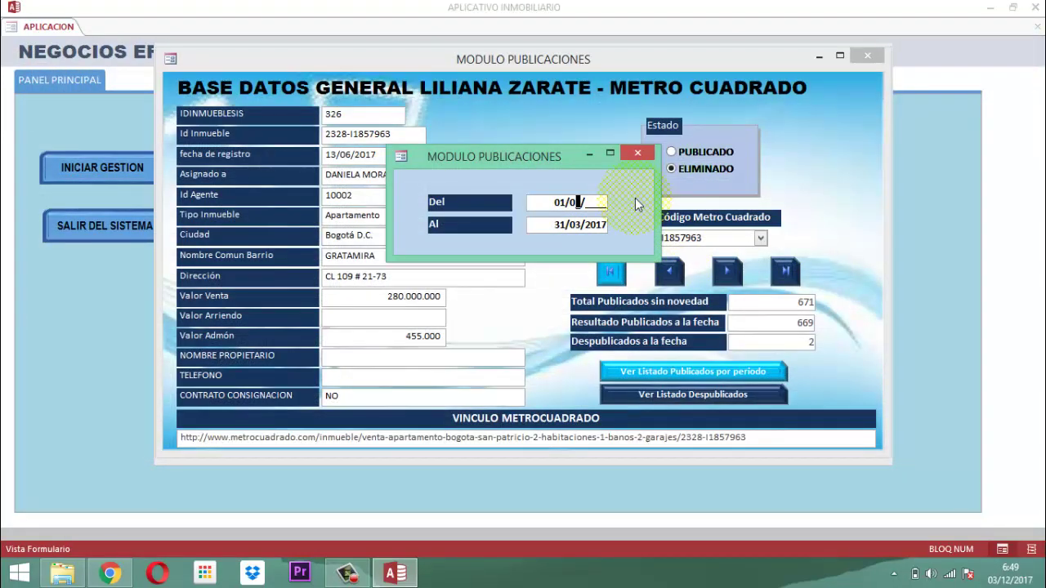
{"action": "key", "text": "Tab"}
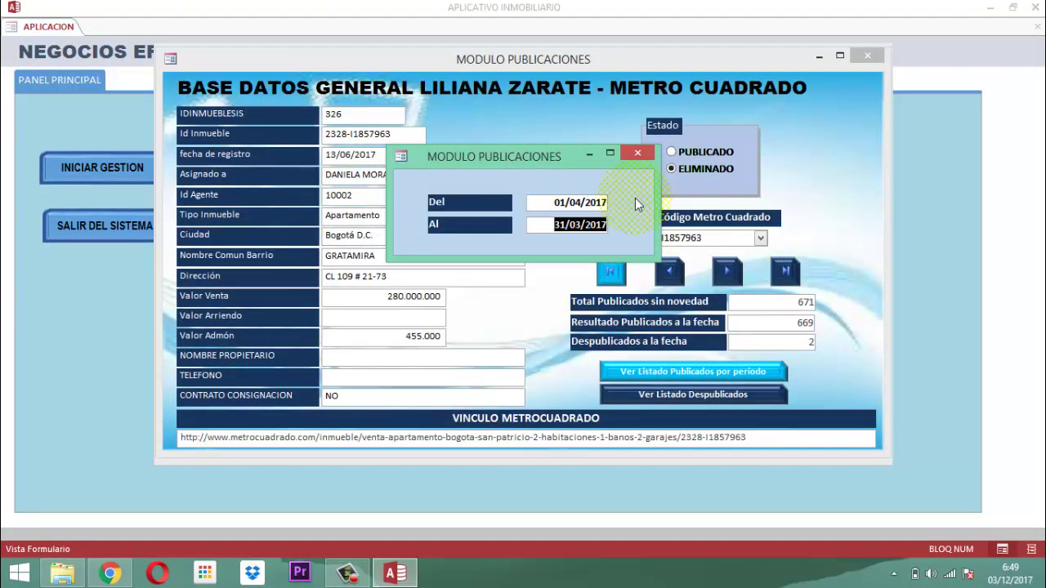
{"action": "type", "text": "30/04/2017"}
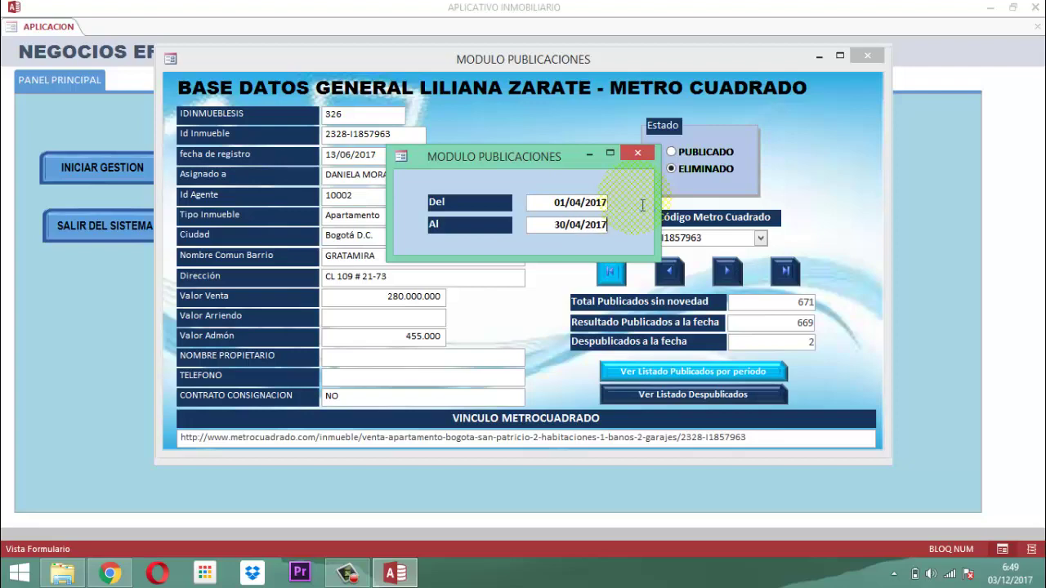
{"action": "key", "text": "Return"}
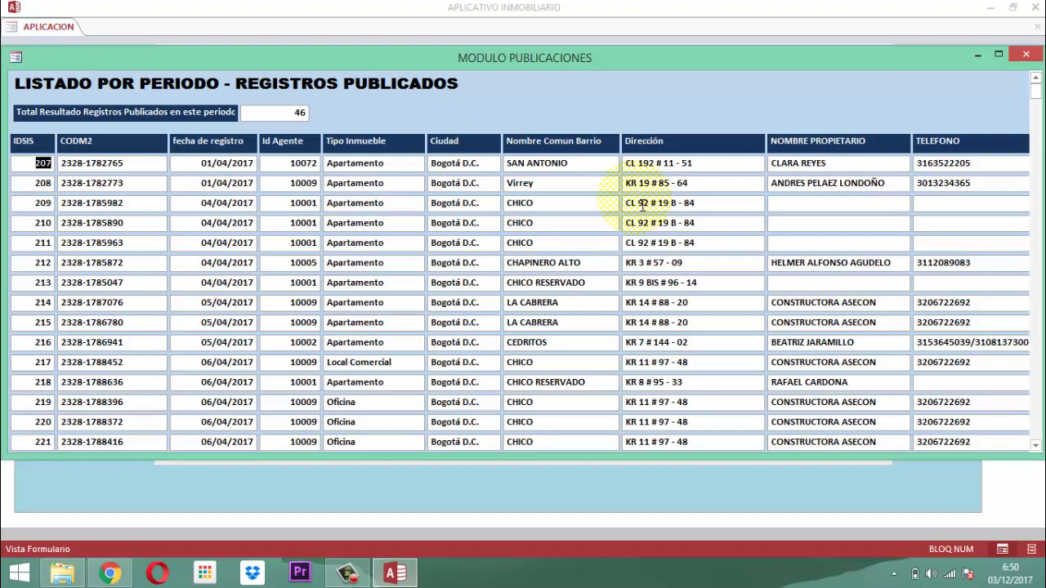
{"action": "left_click", "coordinate": [1028, 55]}
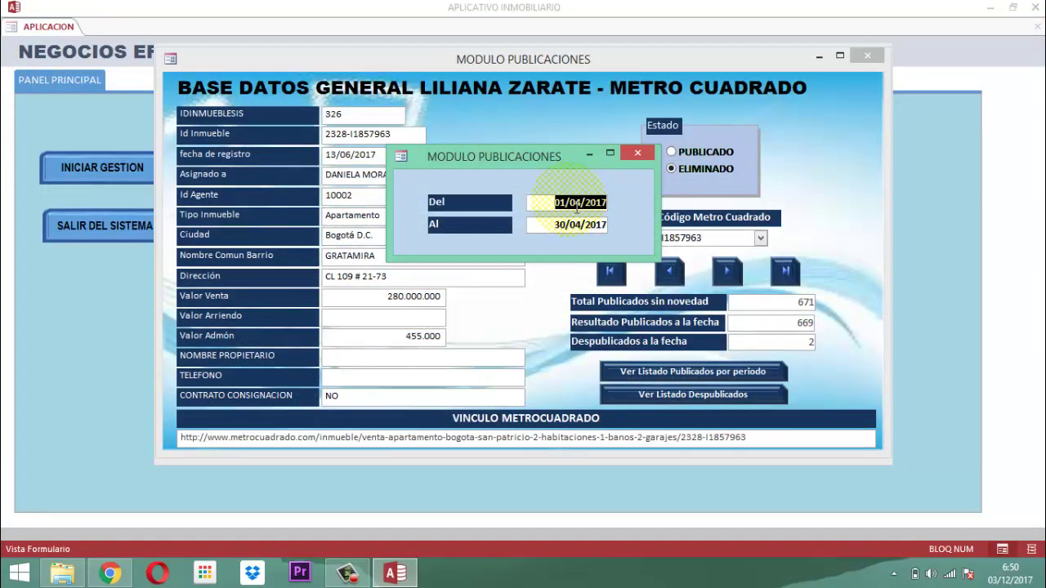
Step: View the listing of properties published from 01/05/2017 to 31/05/2017 and close it after review
{"action": "type", "text": "01/05/2017"}
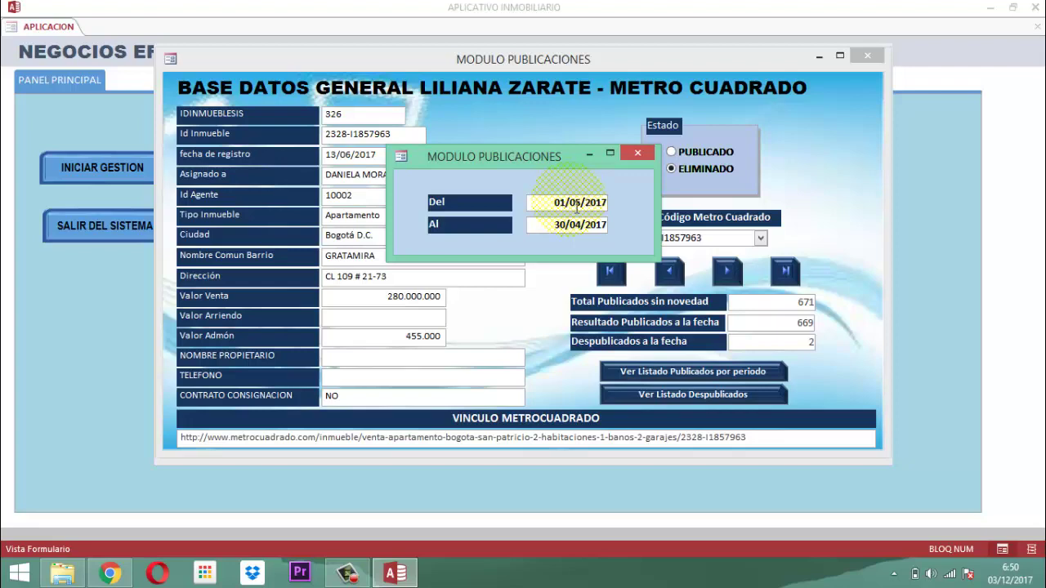
{"action": "key", "text": "Tab"}
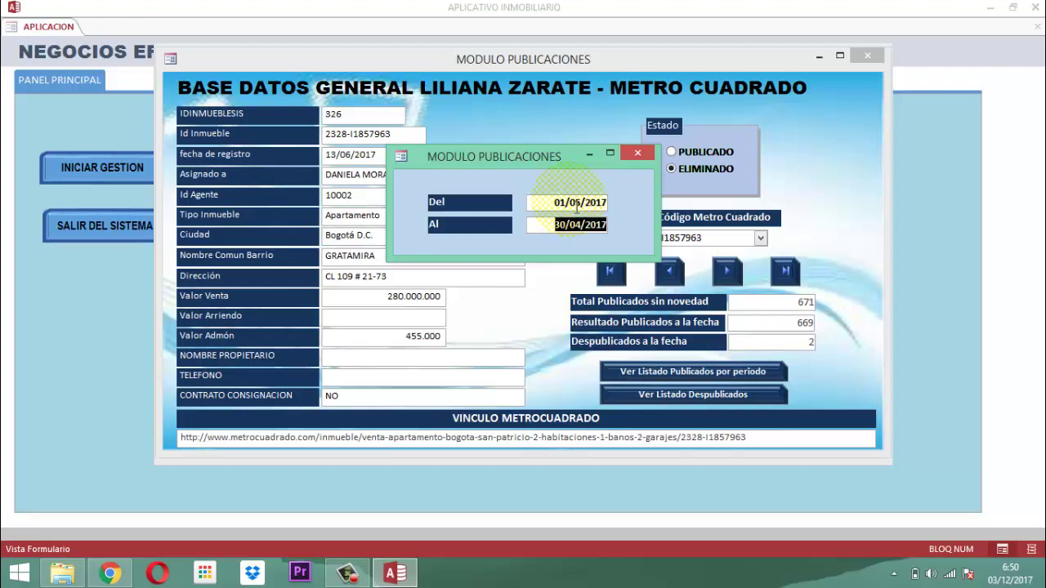
{"action": "type", "text": "31/05/2017"}
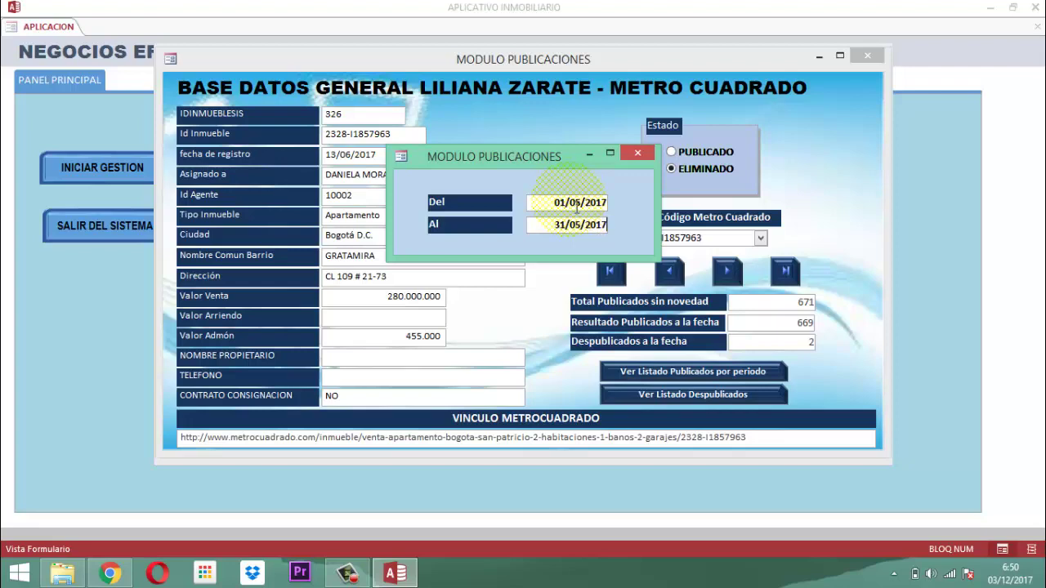
{"action": "key", "text": "Return"}
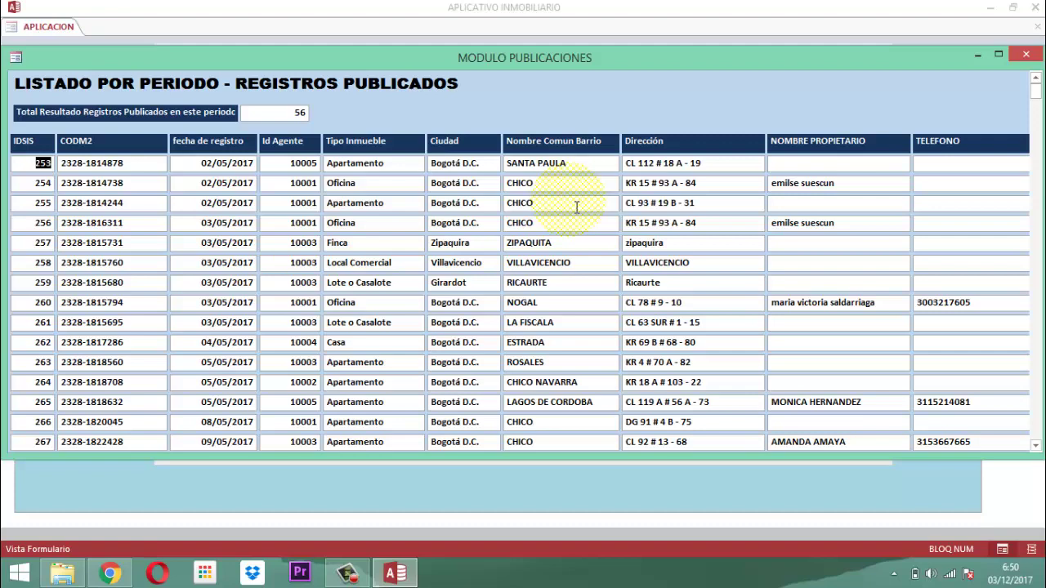
{"action": "left_click", "coordinate": [1026, 56]}
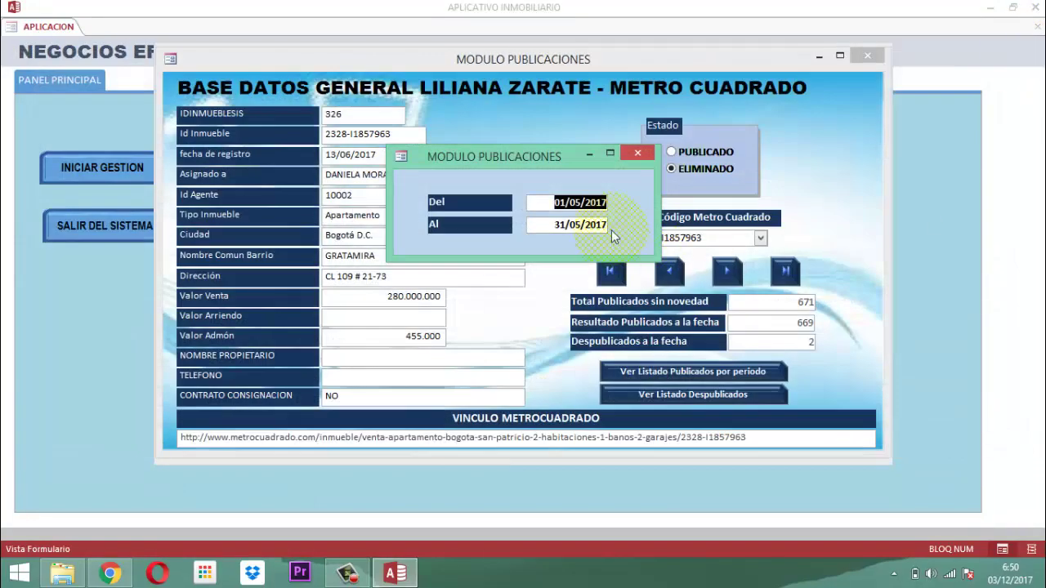
Step: View the listing of properties published from 01/06/2017 to 30/06/2017 and close it after review
{"action": "type", "text": "01062017"}
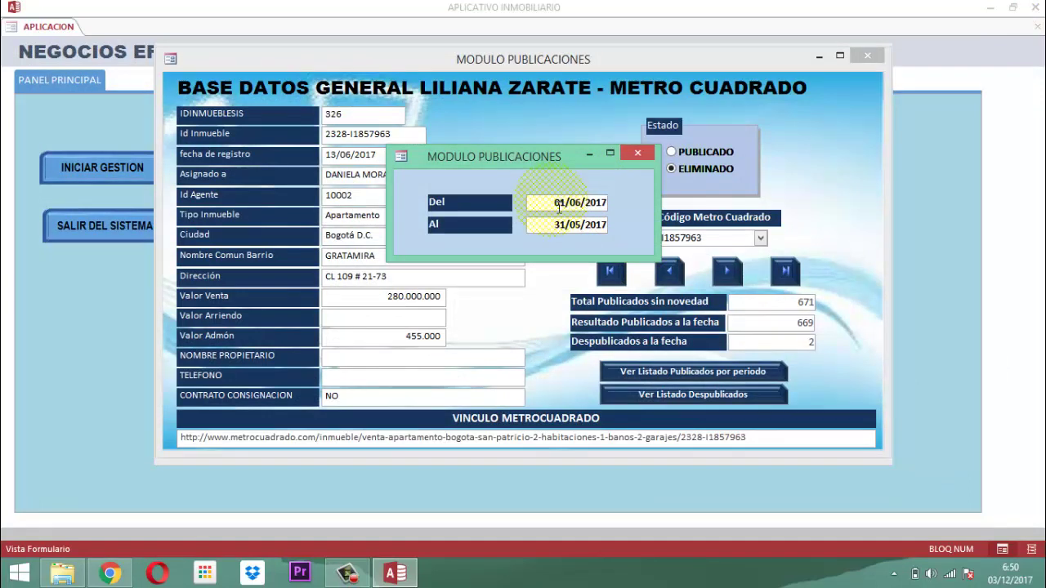
{"action": "key", "text": "Tab"}
{"action": "type", "text": "30/06/2017"}
{"action": "key", "text": "Return"}
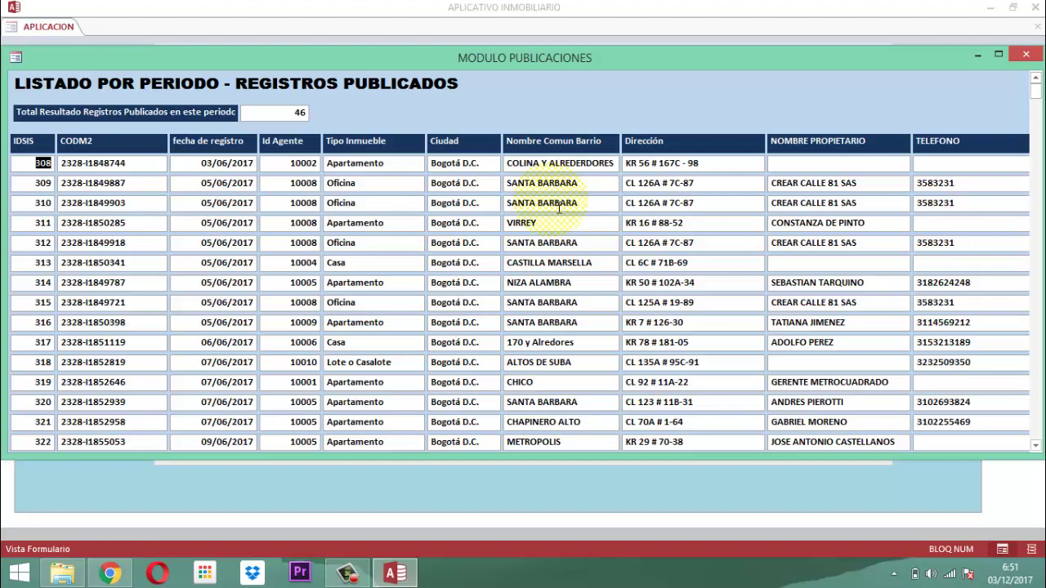
{"action": "left_click", "coordinate": [1027, 57]}
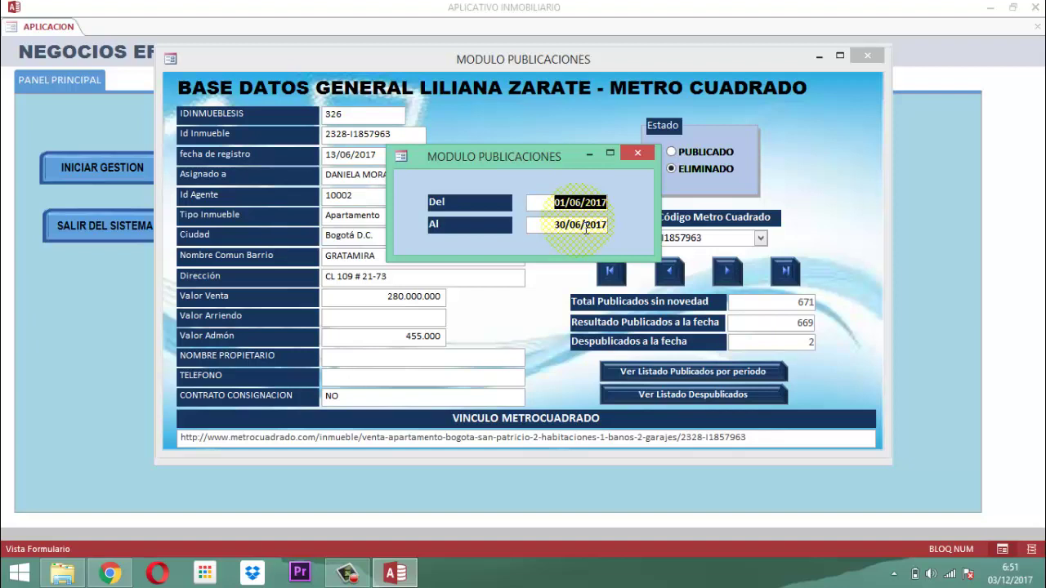
Step: View the listing of properties published from 01/08/2017 to 31/08/2017 and close it after review
{"action": "type", "text": "01/08/2017"}
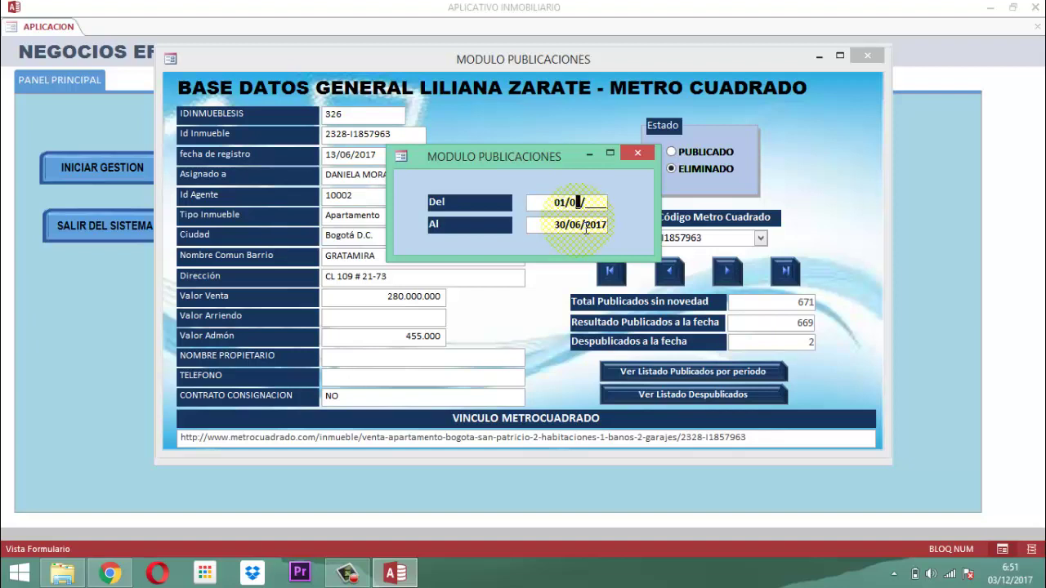
{"action": "key", "text": "Tab"}
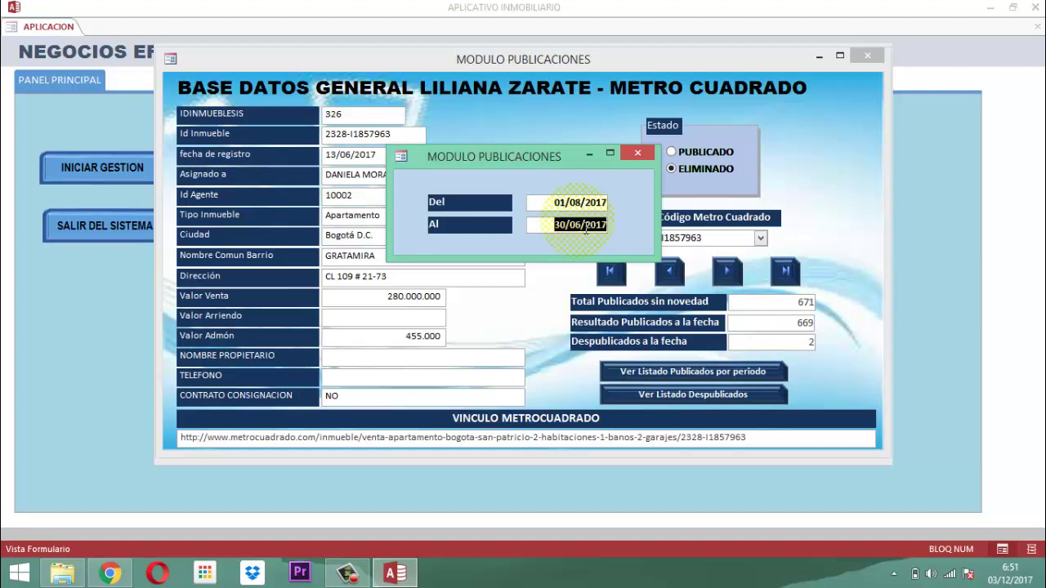
{"action": "type", "text": "31/08/2017"}
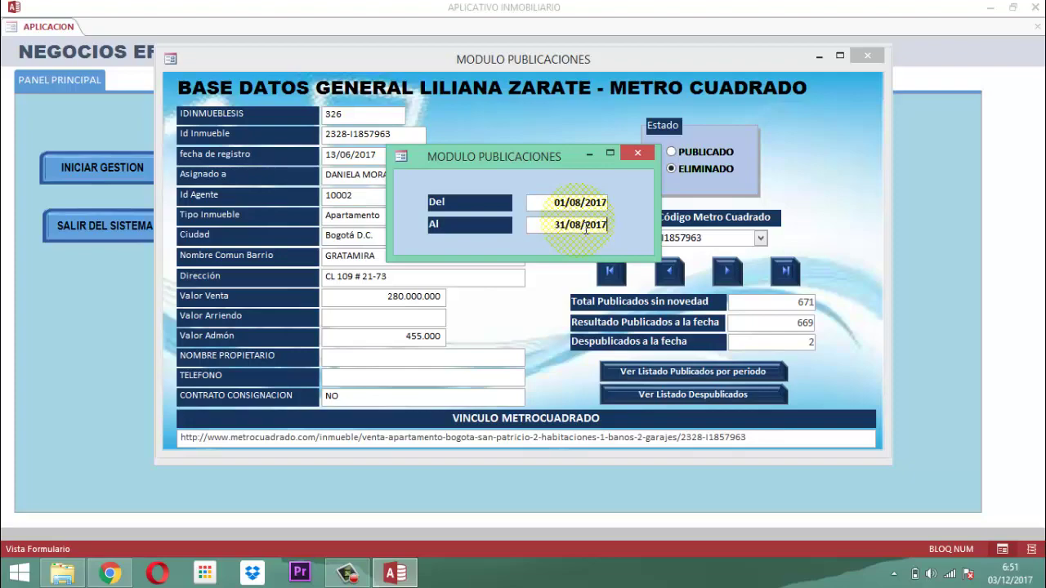
{"action": "key", "text": "Return"}
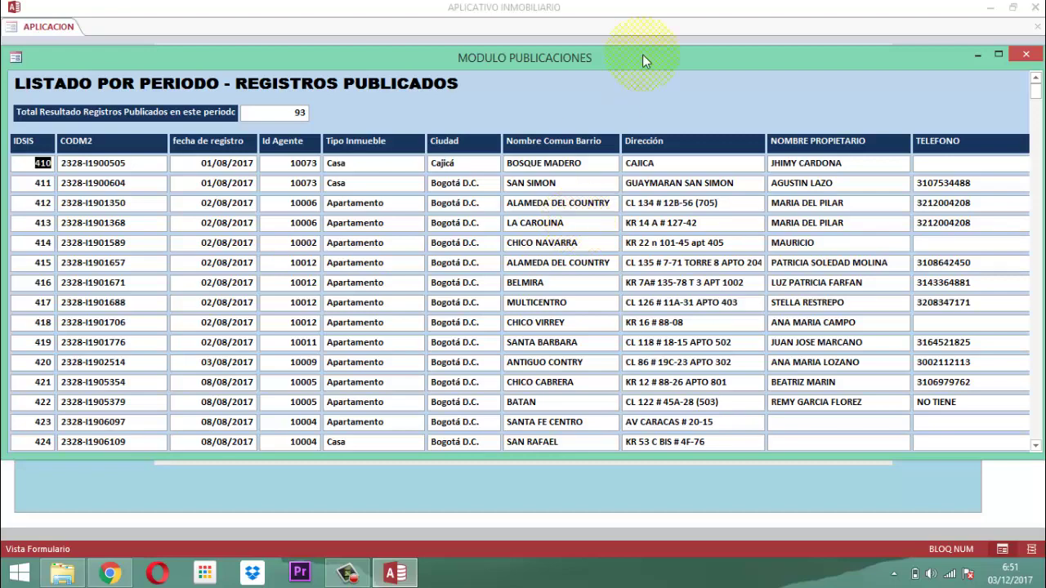
{"action": "left_click", "coordinate": [1027, 56]}
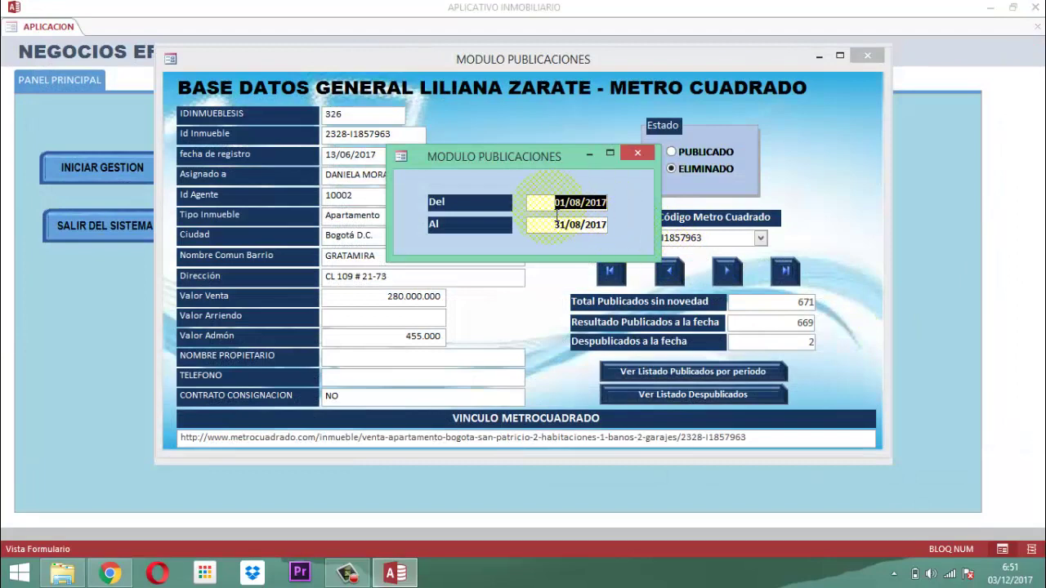
Step: View the listing of properties published from 01/10/2017 to 31/10/2017 and close it after review
{"action": "type", "text": "01/10/2017"}
{"action": "key", "text": "Tab"}
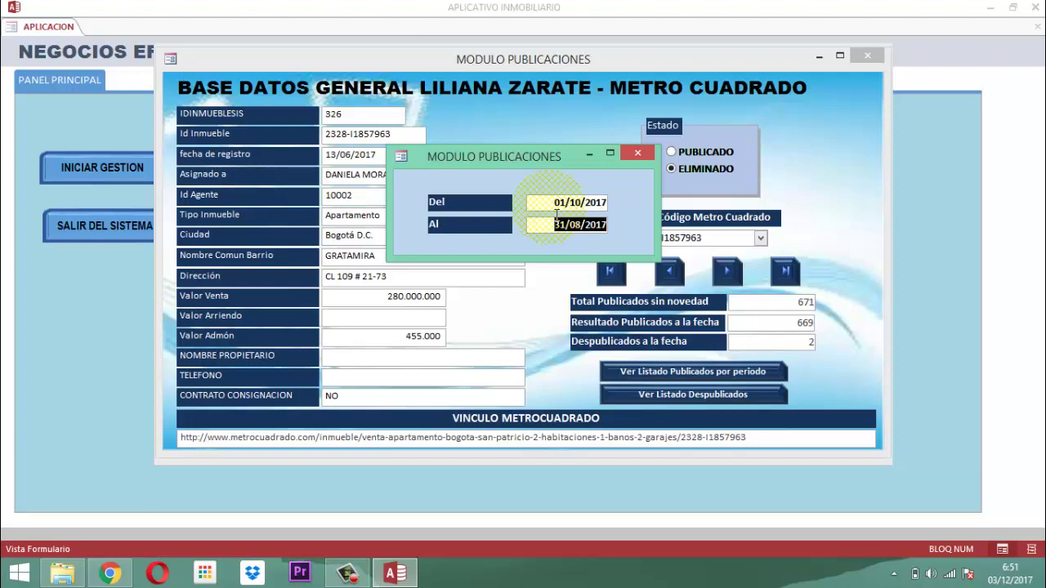
{"action": "type", "text": "31/10/20"}
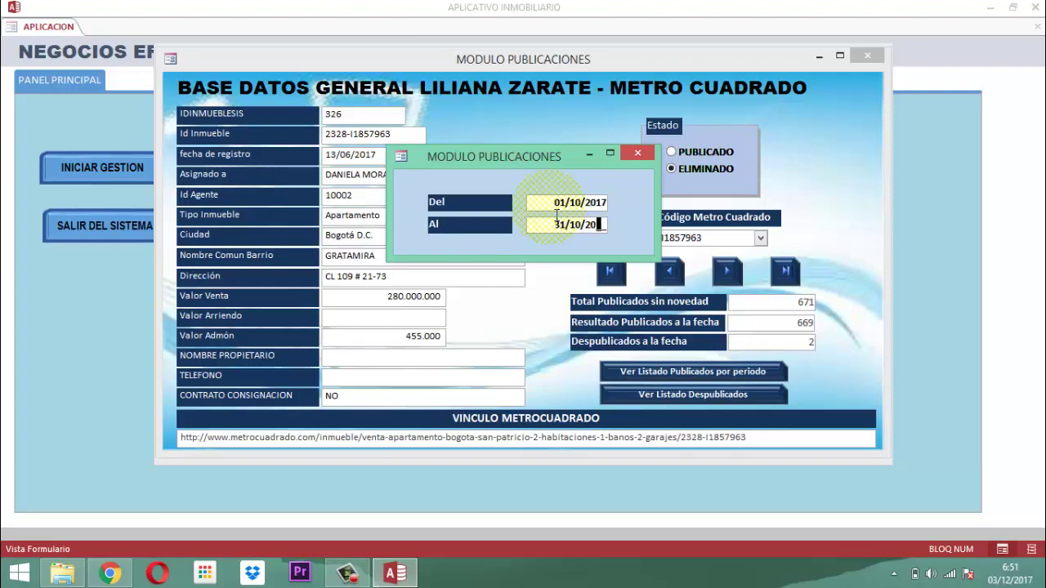
{"action": "type", "text": "17"}
{"action": "key", "text": "Return"}
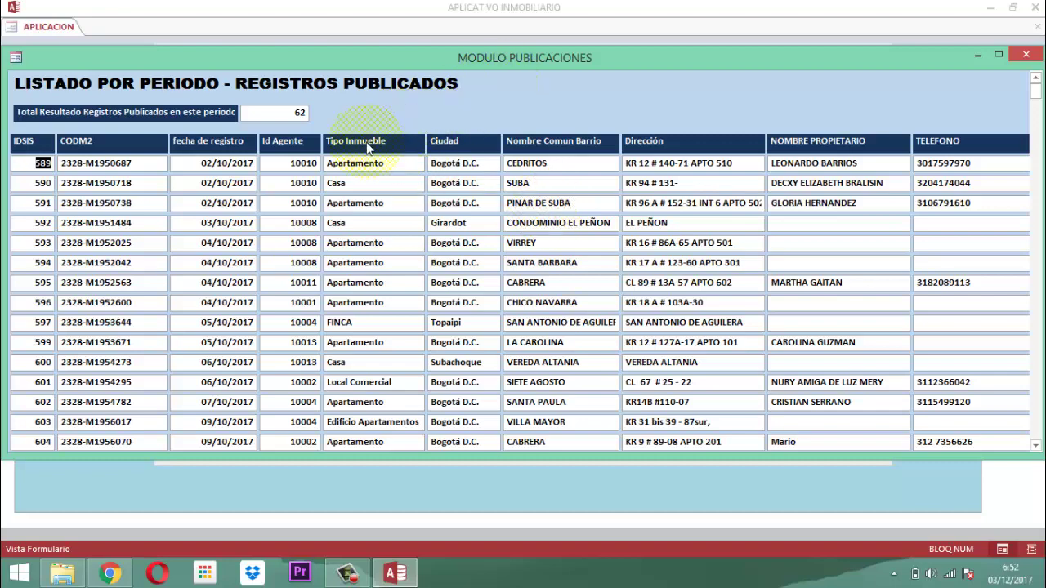
{"action": "left_click", "coordinate": [1026, 53]}
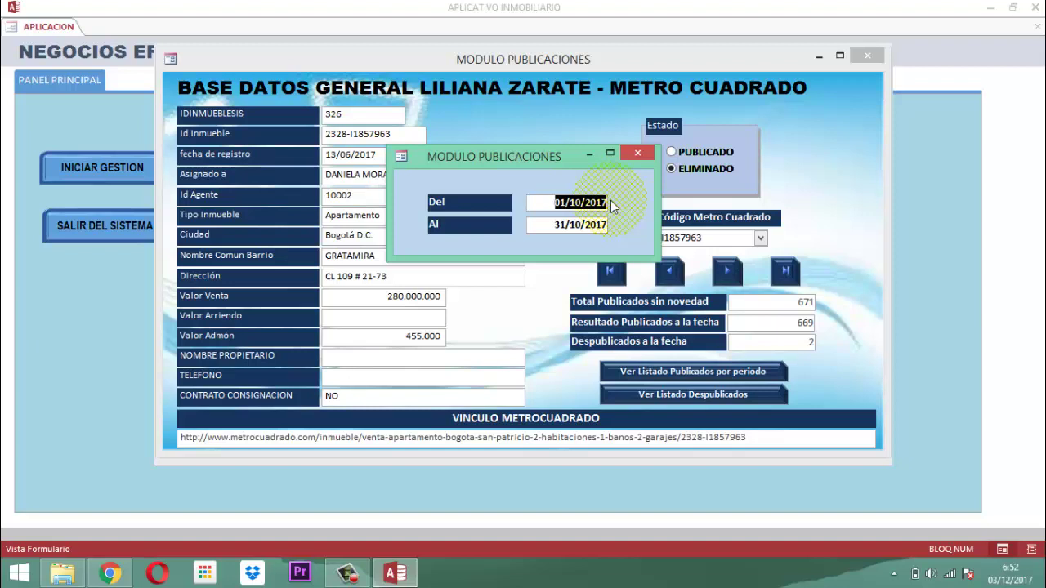
Step: View the listing of properties published from 01/11/2017 to 30/11/2017, then close it together with the period dialog and the property record form
{"action": "type", "text": "0"}
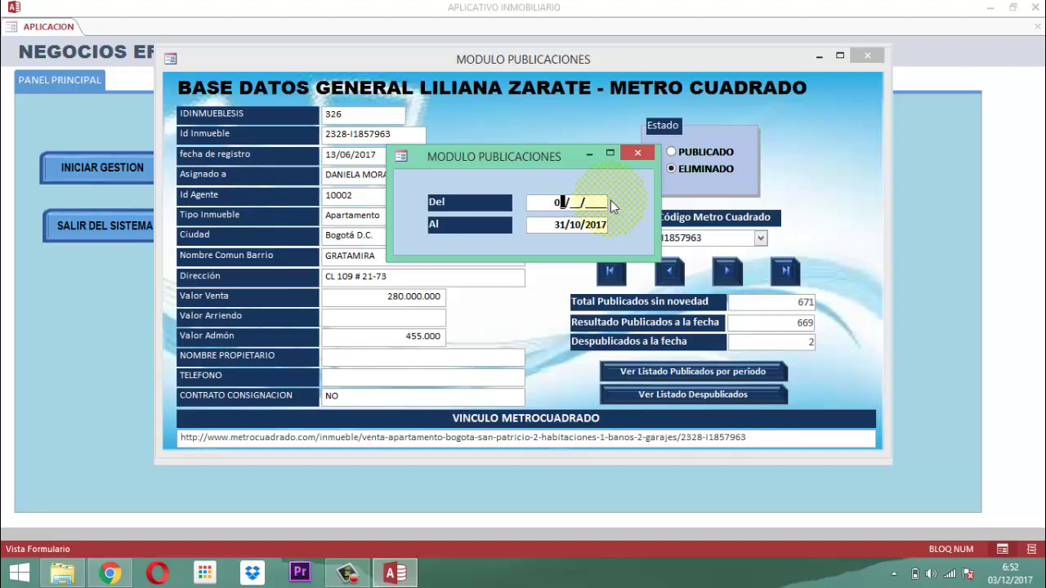
{"action": "type", "text": "1/11/2017"}
{"action": "key", "text": "Tab"}
{"action": "type", "text": "30/"}
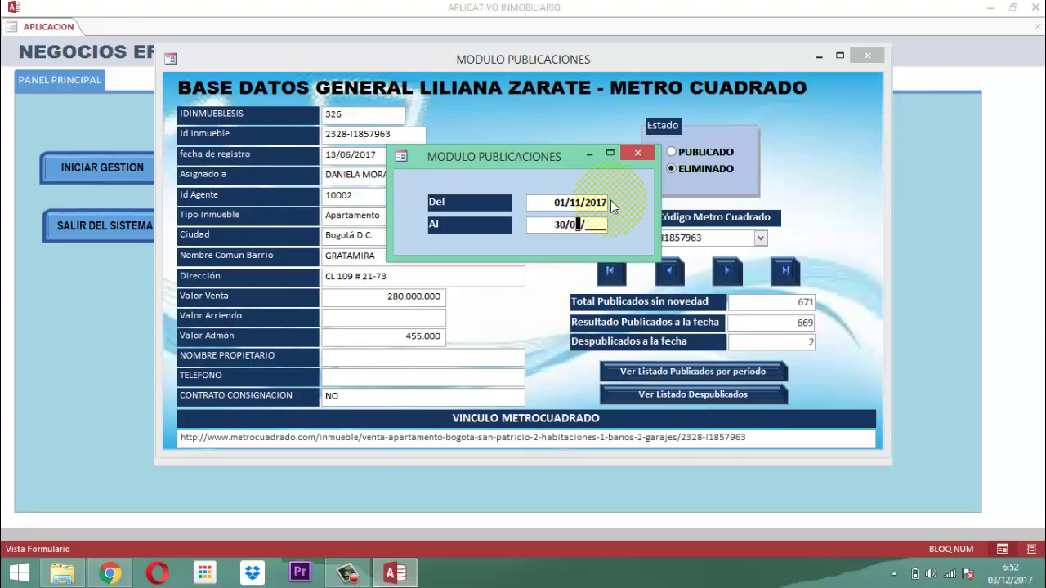
{"action": "type", "text": "11/2017"}
{"action": "key", "text": "Return"}
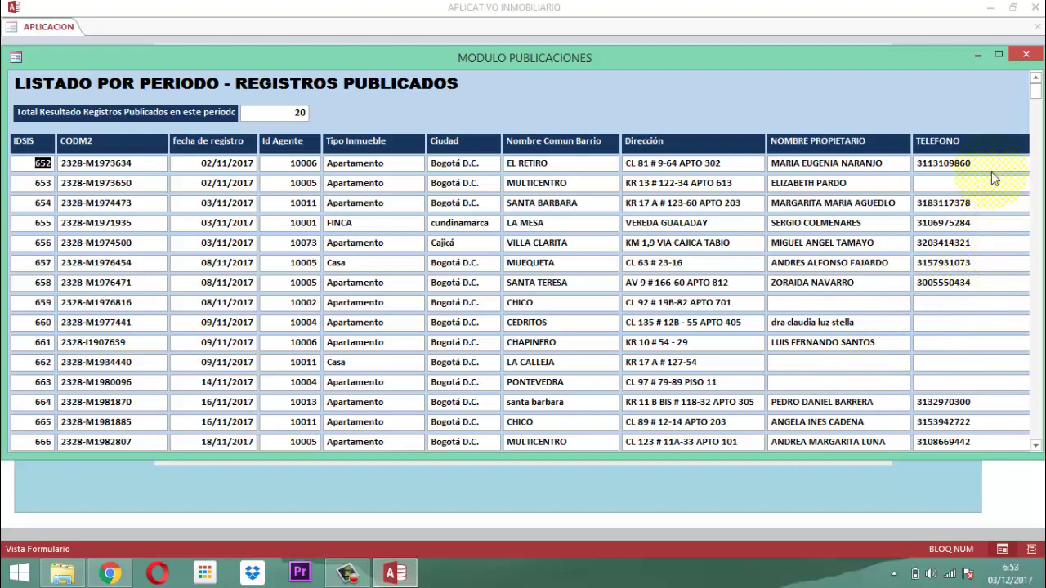
{"action": "left_click", "coordinate": [1026, 54]}
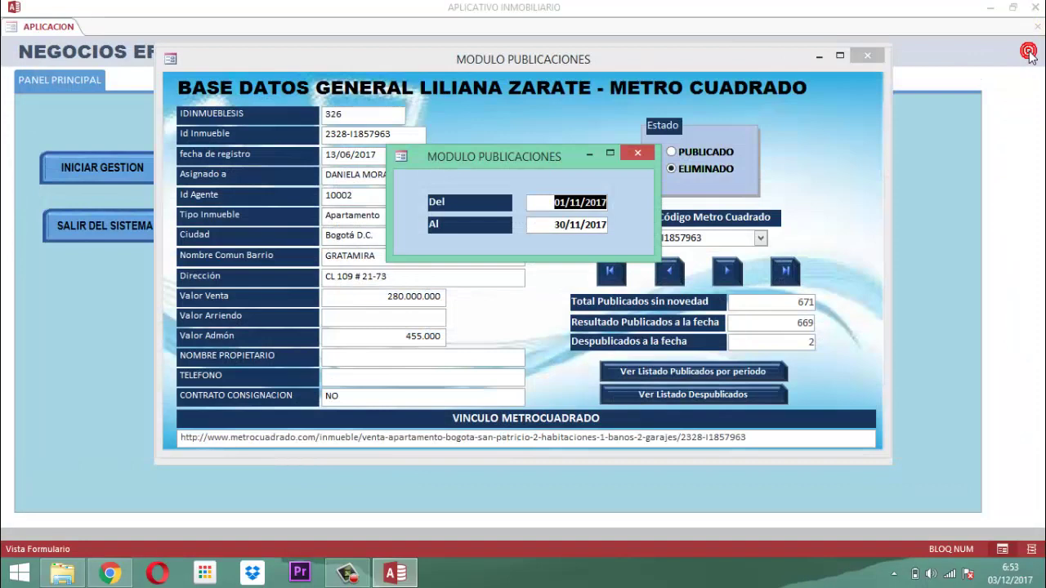
{"action": "left_click", "coordinate": [632, 151]}
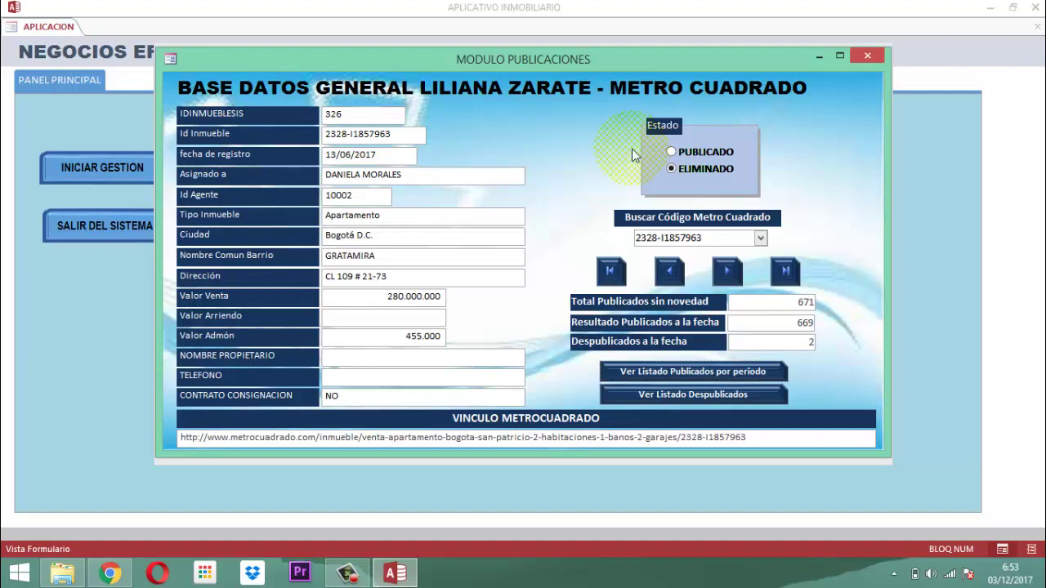
{"action": "left_click", "coordinate": [869, 54]}
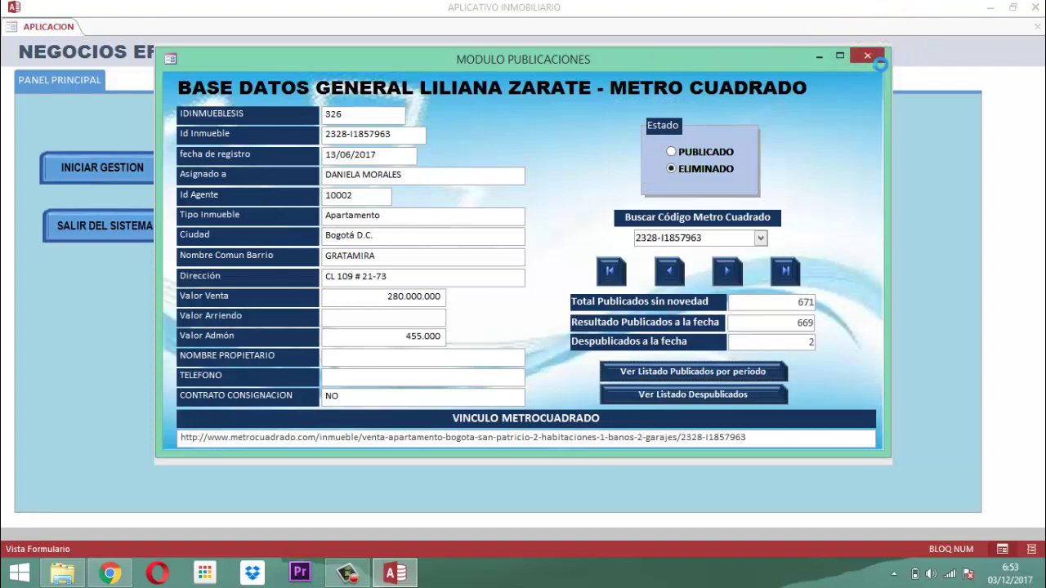
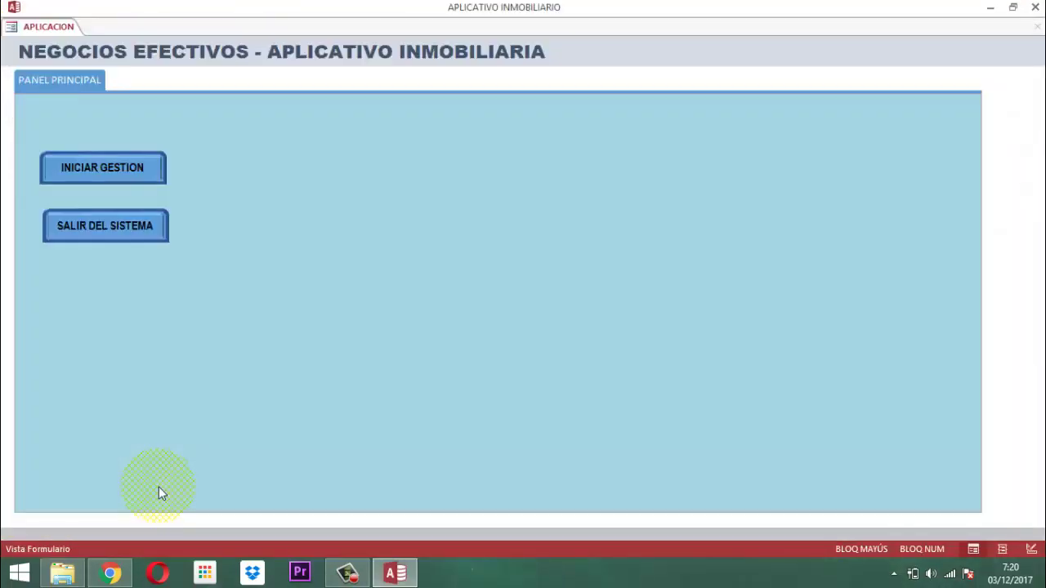
Step: Start the management session and log in as the registered user Desarrolladora with the account password
{"action": "left_click", "coordinate": [88, 168]}
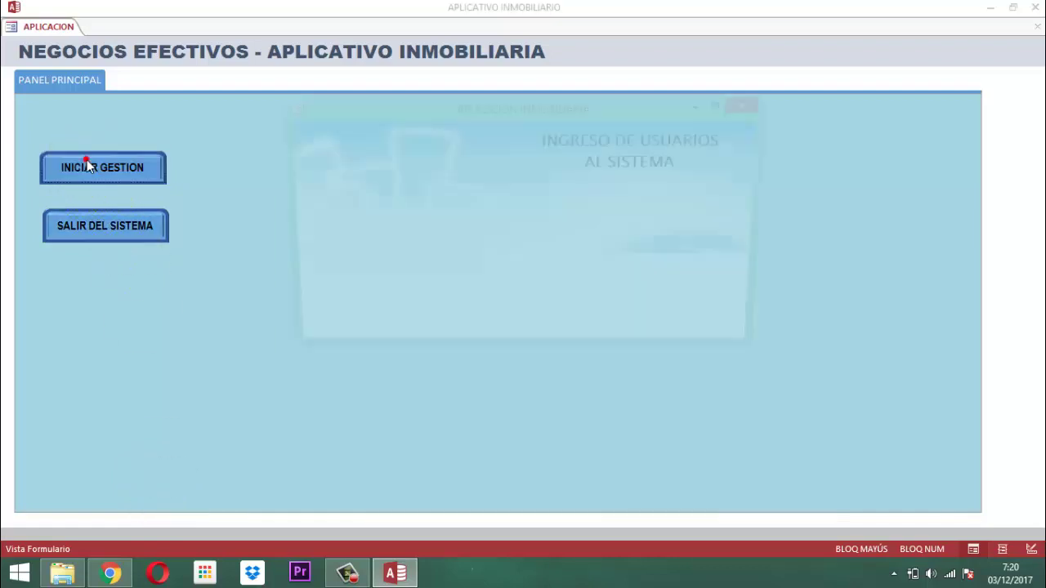
{"action": "left_click", "coordinate": [359, 239]}
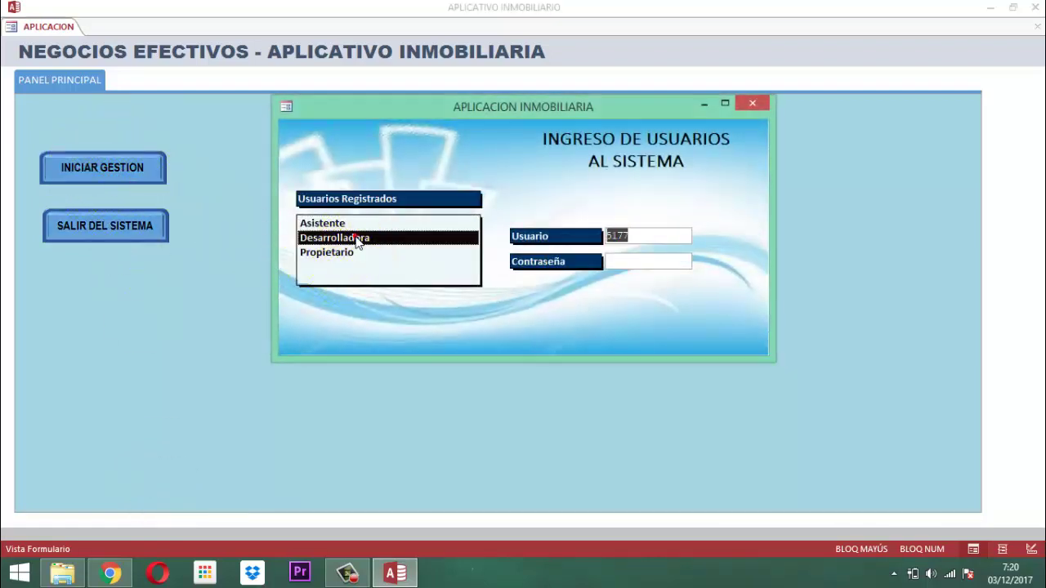
{"action": "key", "text": "Tab"}
{"action": "type", "text": "***"}
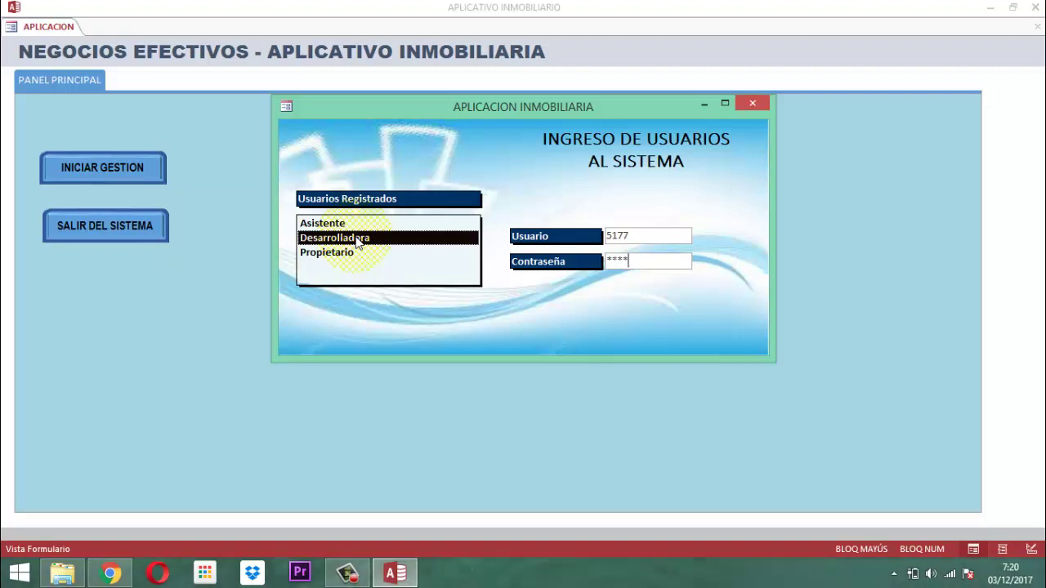
{"action": "key", "text": "Return"}
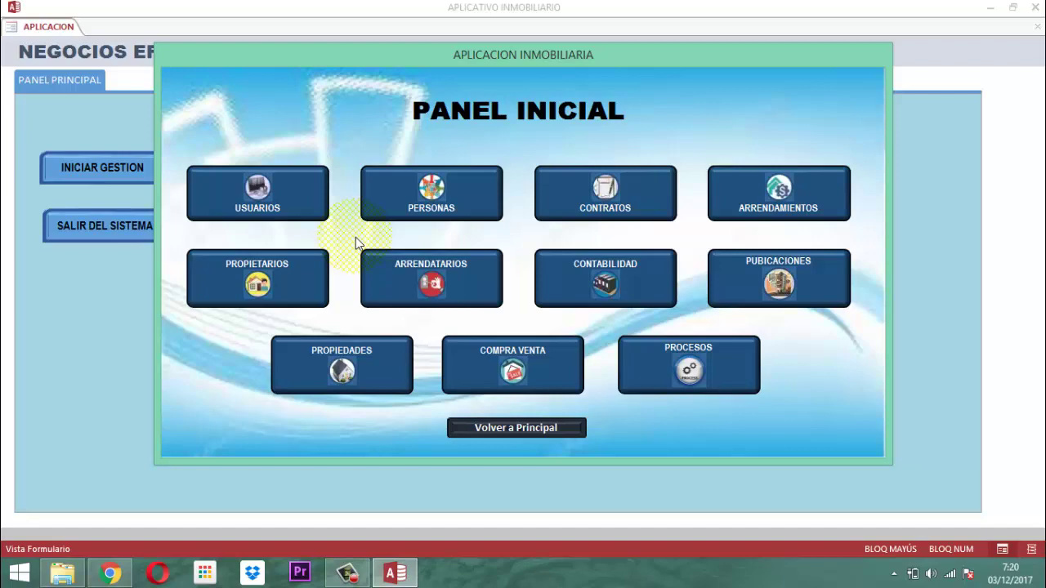
Step: Open the publication registration form in the publications module and examine its assigned agent, property type and city lists
{"action": "left_click", "coordinate": [724, 290]}
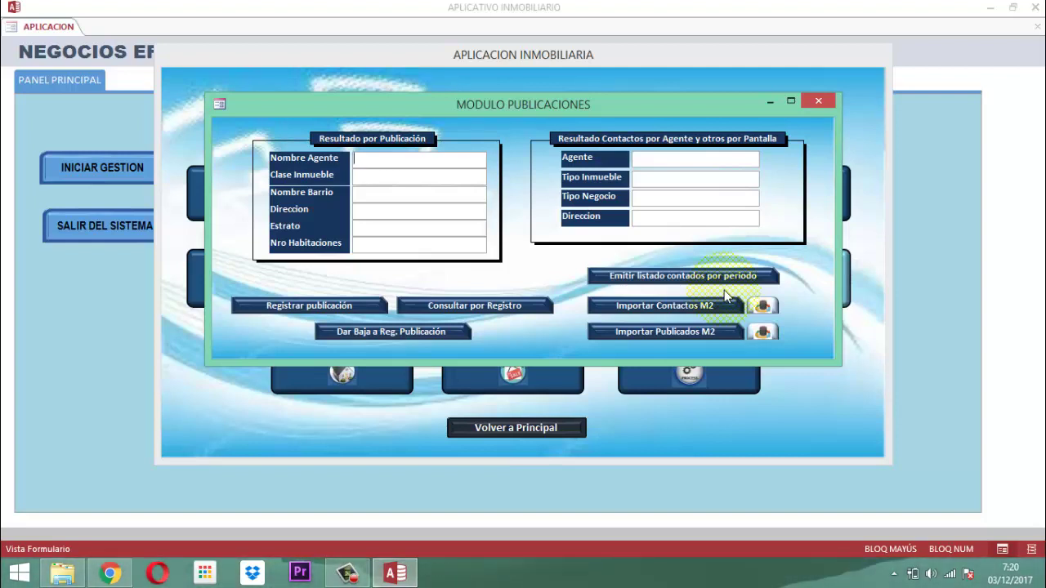
{"action": "left_click", "coordinate": [320, 312]}
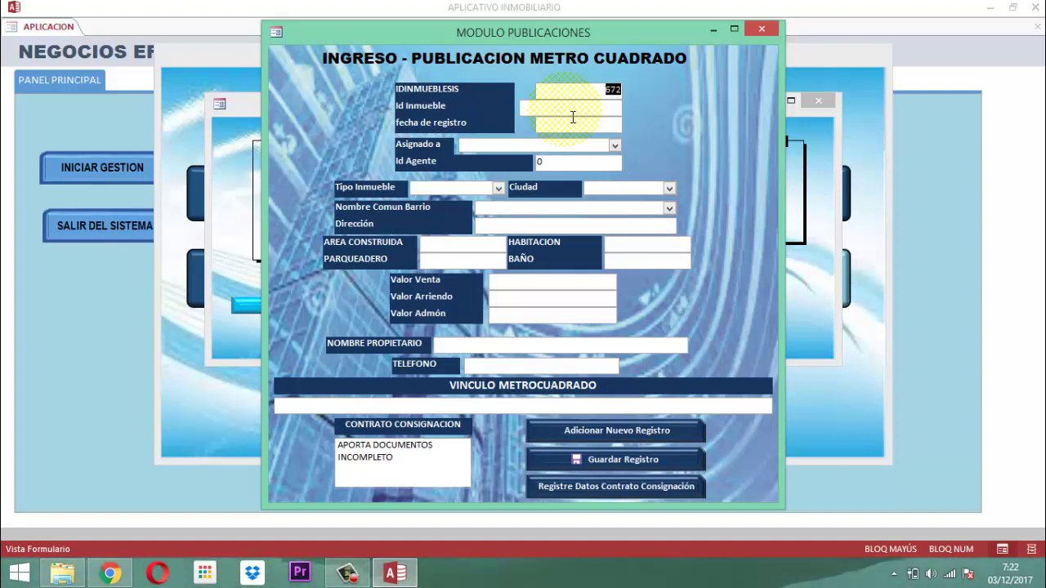
{"action": "left_click", "coordinate": [615, 146]}
{"action": "left_click", "coordinate": [617, 145]}
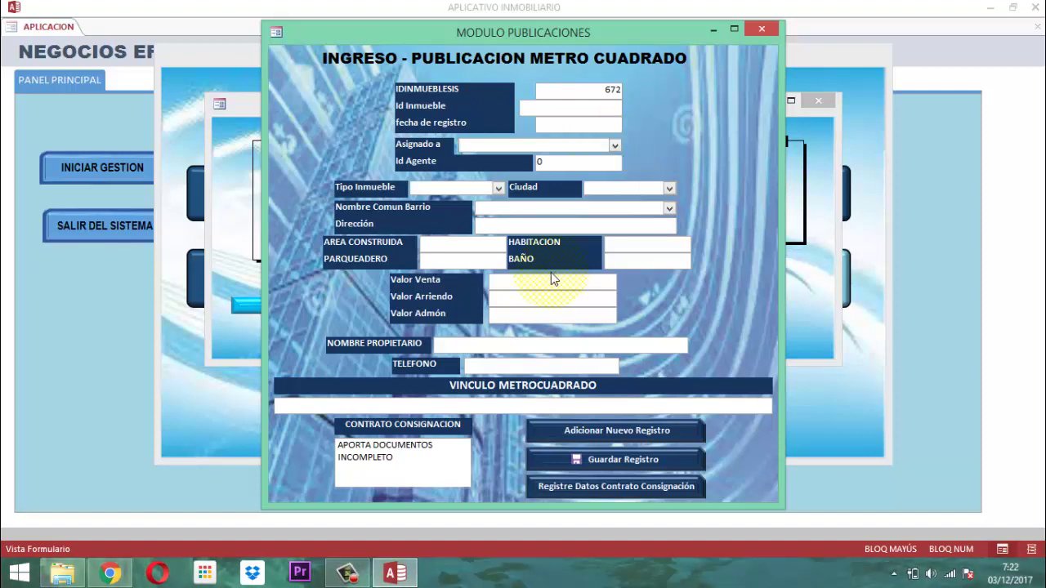
{"action": "left_click", "coordinate": [499, 187]}
{"action": "left_click", "coordinate": [498, 187]}
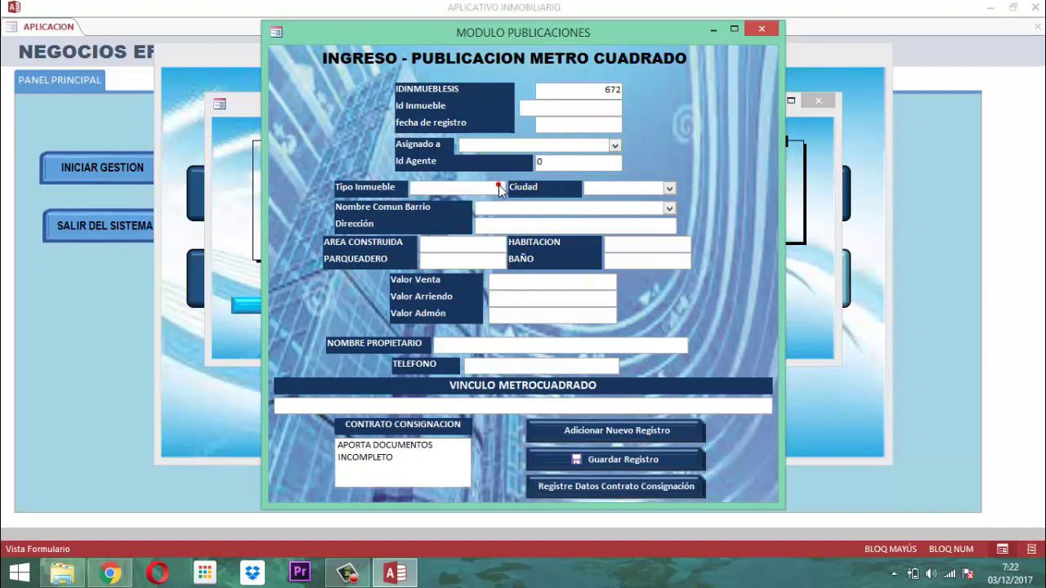
{"action": "left_click", "coordinate": [668, 189]}
{"action": "left_click", "coordinate": [669, 189]}
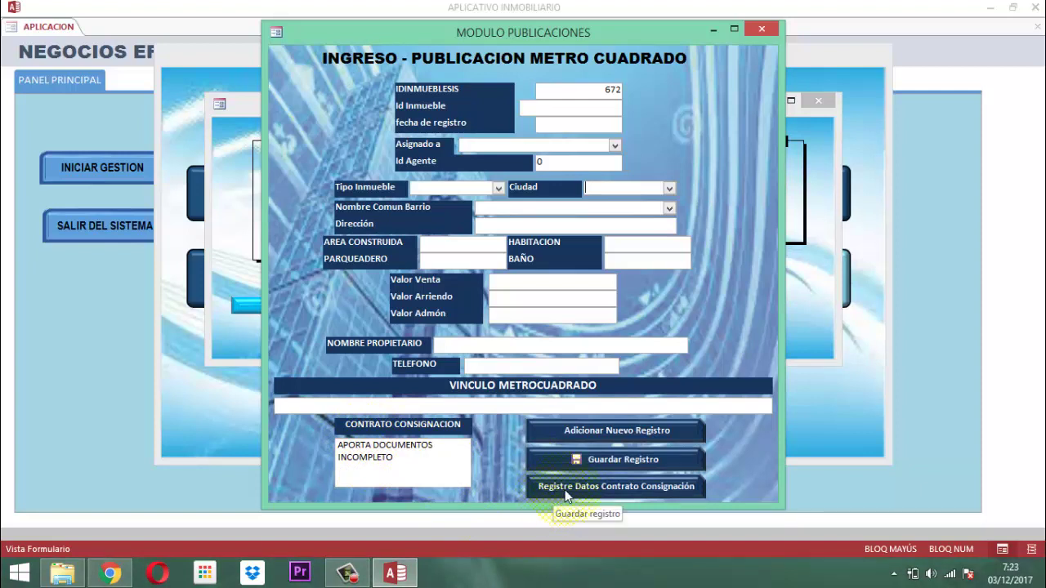
Step: Open the consignment contract document receipt form and check its list of publication codes
{"action": "left_click", "coordinate": [674, 488]}
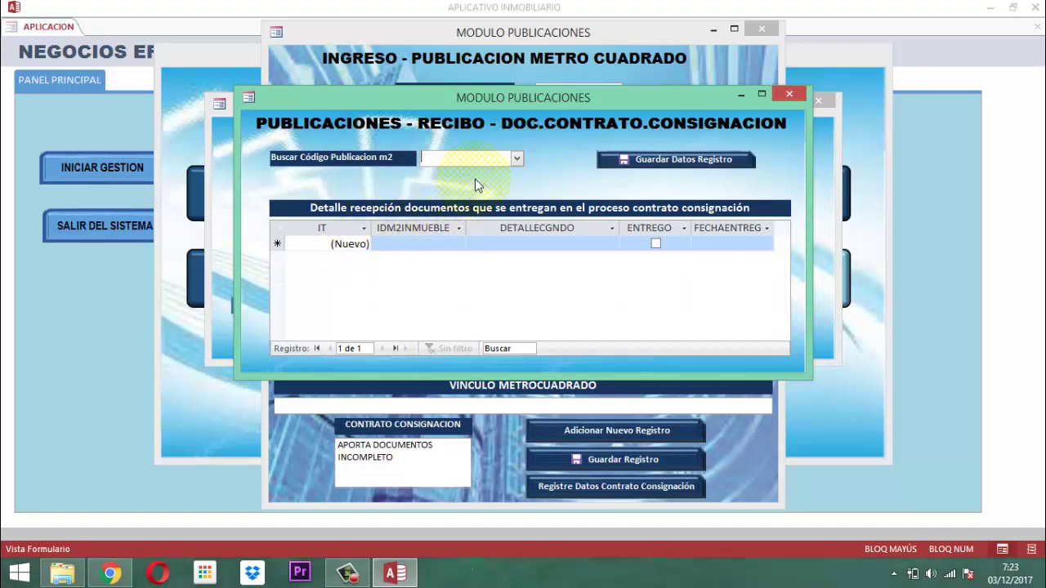
{"action": "left_click", "coordinate": [517, 160]}
{"action": "left_click", "coordinate": [517, 160]}
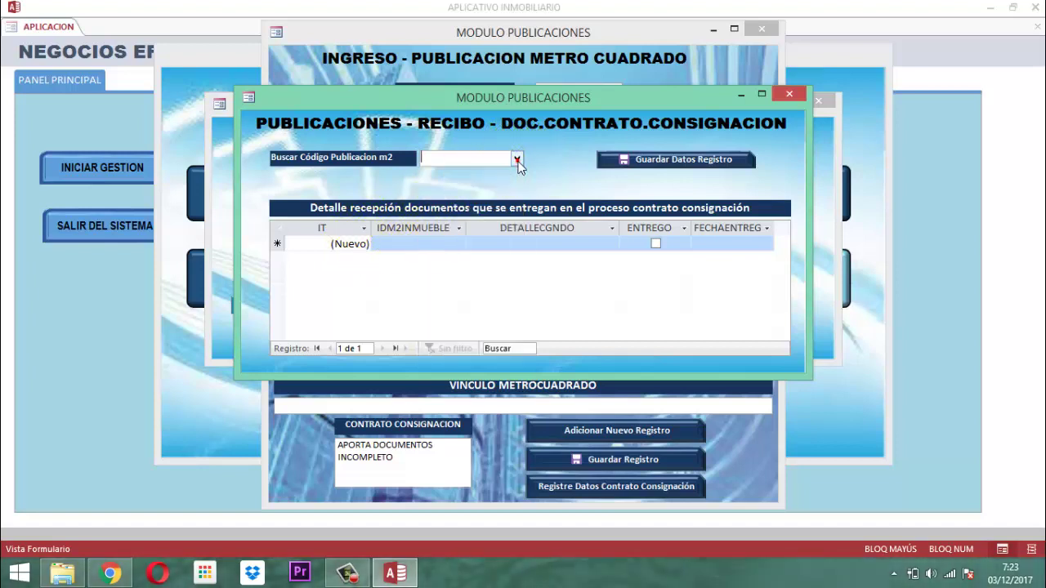
Step: Close the consignment contract document form, the publication registration form and the publications module, and return to the main screen
{"action": "left_click", "coordinate": [518, 161]}
{"action": "left_click", "coordinate": [517, 161]}
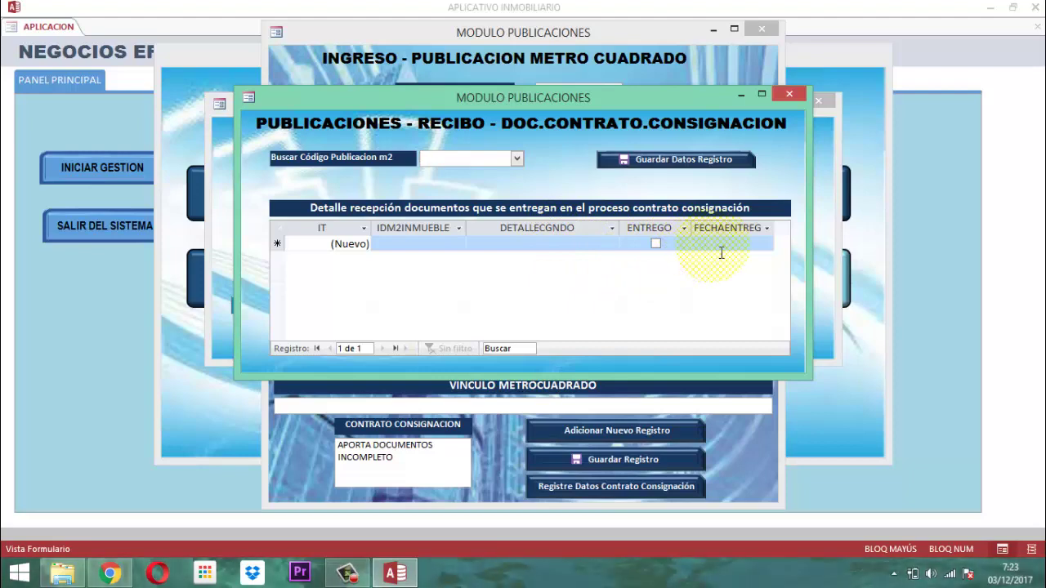
{"action": "left_click", "coordinate": [790, 94]}
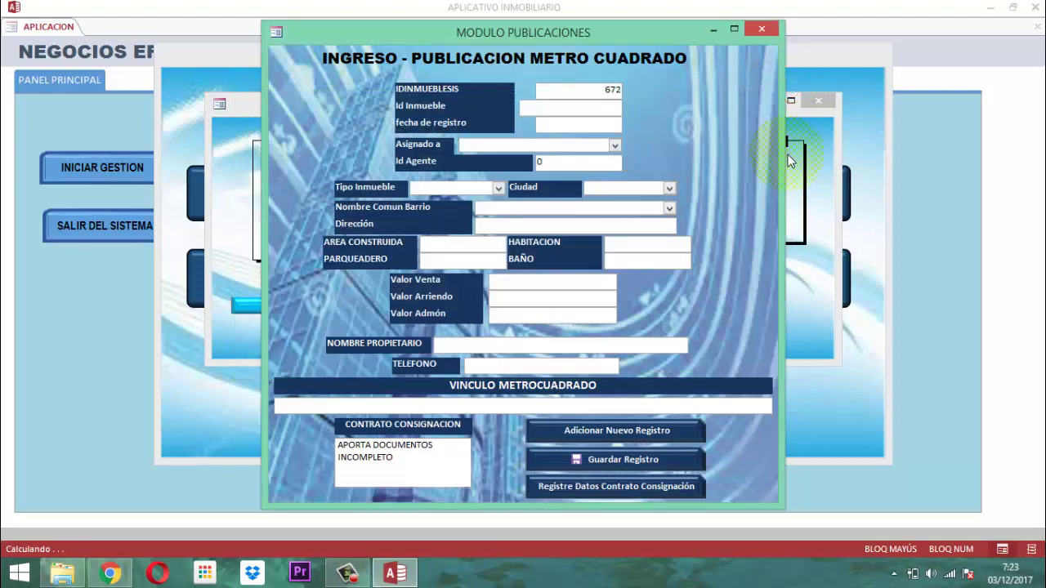
{"action": "left_click", "coordinate": [767, 29]}
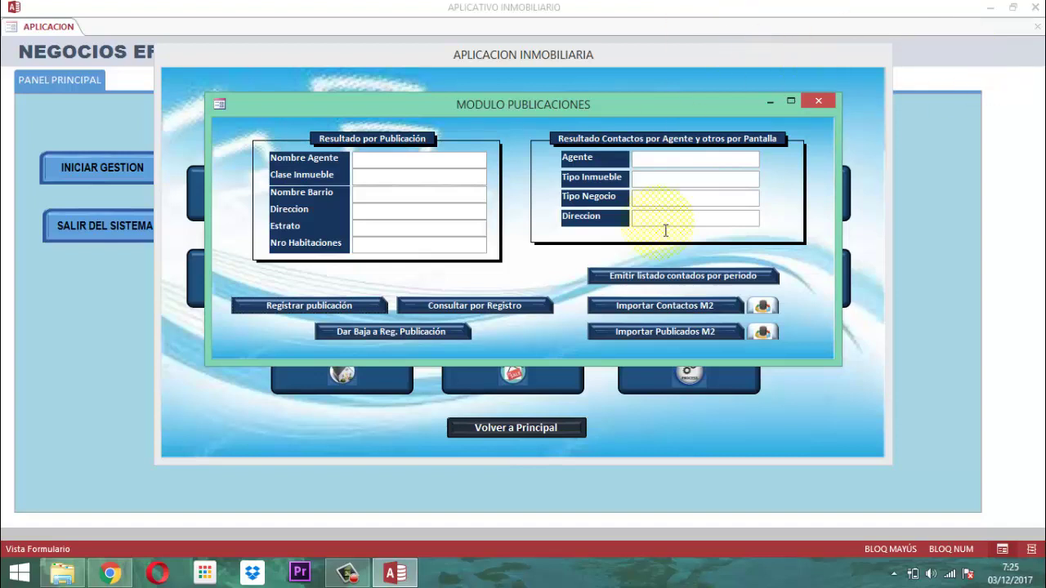
{"action": "left_click", "coordinate": [314, 314]}
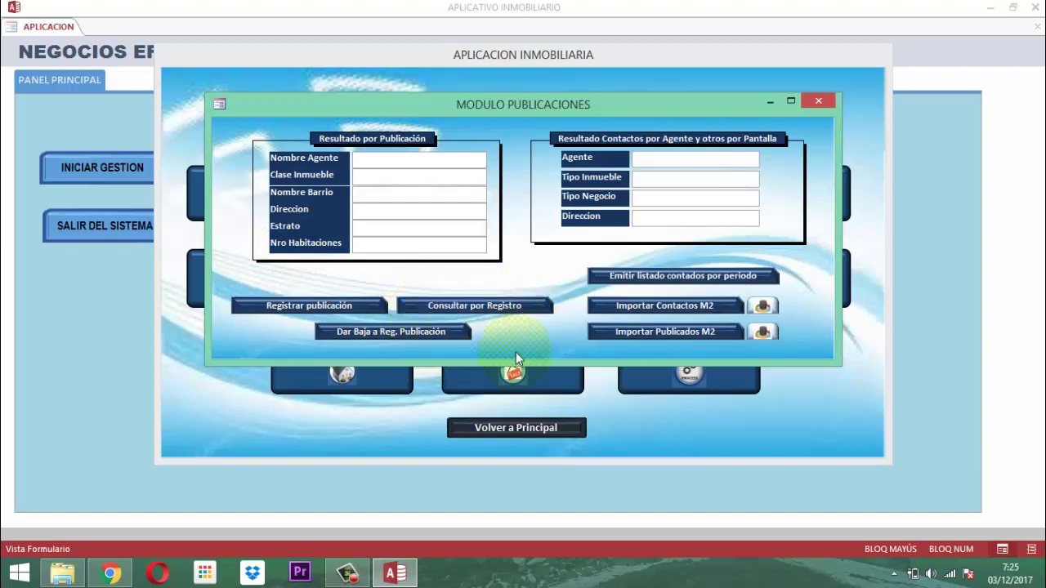
{"action": "right_click", "coordinate": [536, 102]}
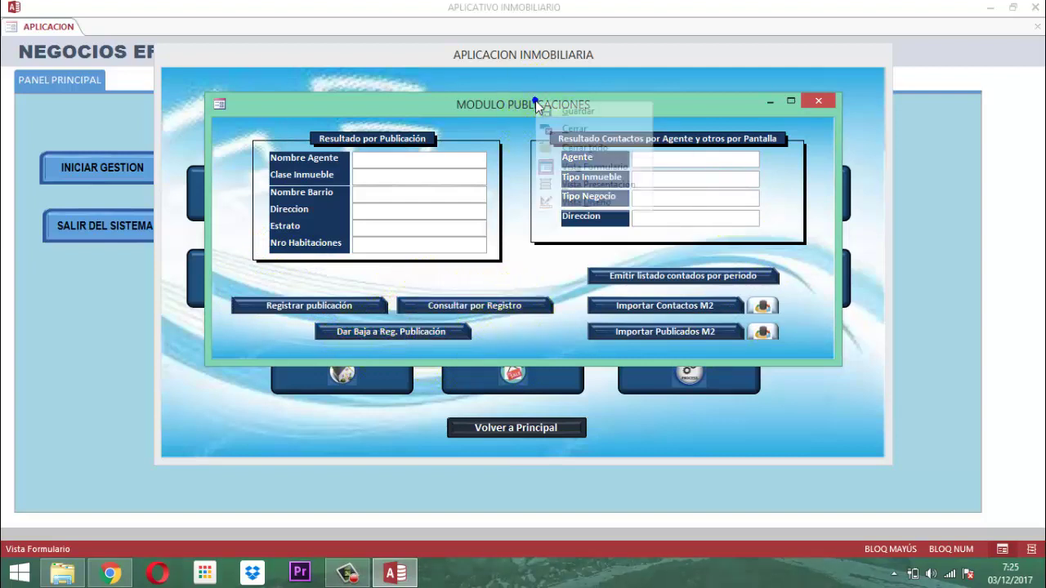
{"action": "left_click", "coordinate": [820, 101]}
{"action": "left_click", "coordinate": [513, 428]}
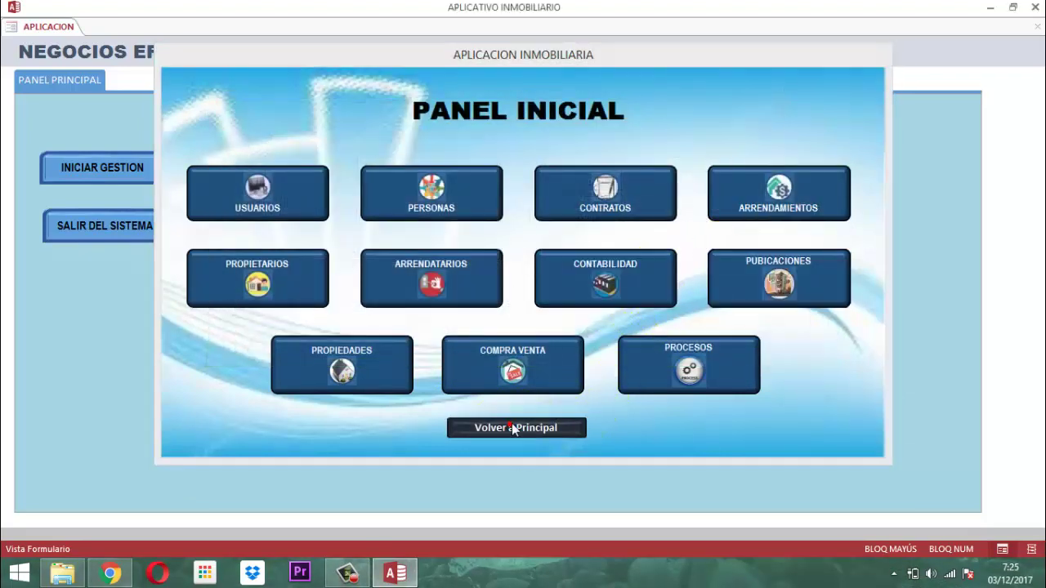
Step: Show the database objects, filter them by PUBLICACIONES and open the FmIgPublicaciones form in Design view
{"action": "key", "text": "F11"}
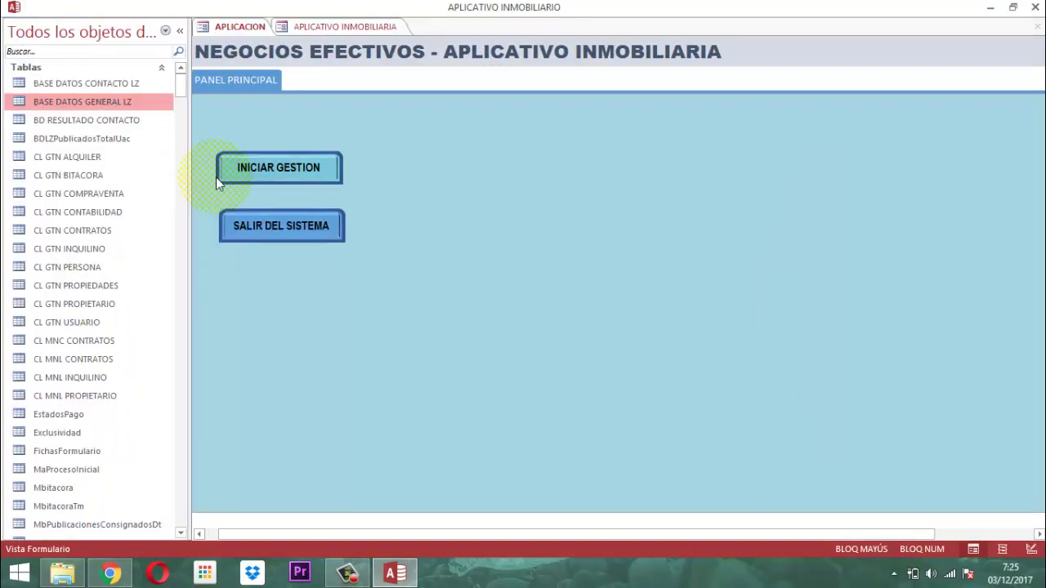
{"action": "left_click", "coordinate": [67, 52]}
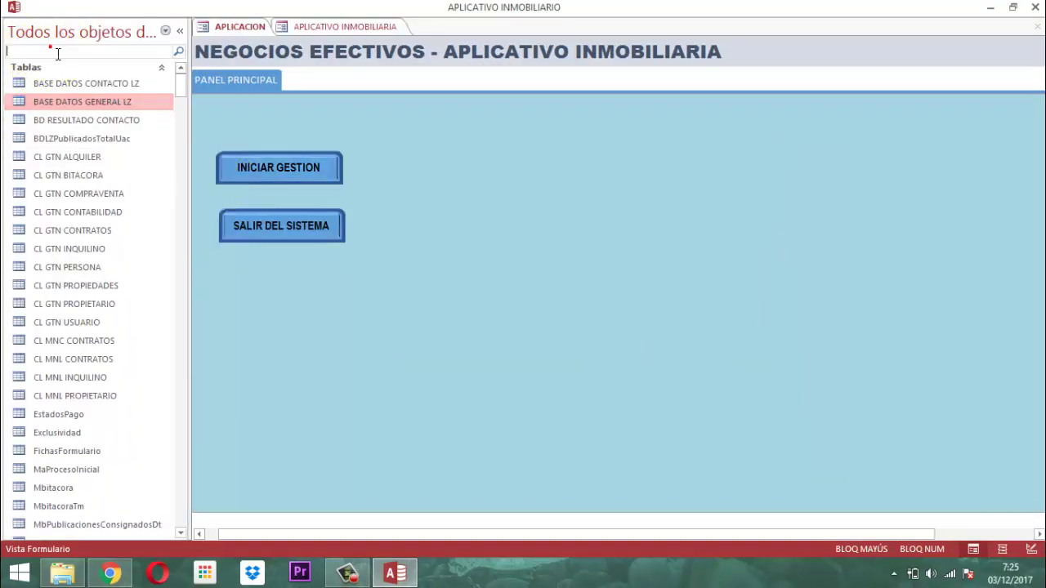
{"action": "type", "text": "PUBLICACIONES"}
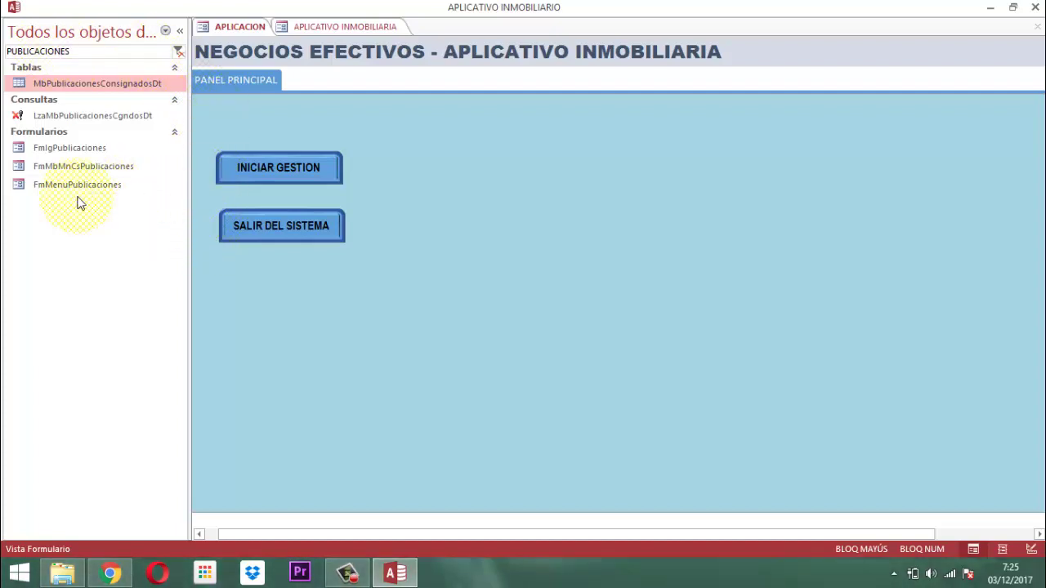
{"action": "left_click", "coordinate": [75, 149]}
{"action": "right_click", "coordinate": [75, 151]}
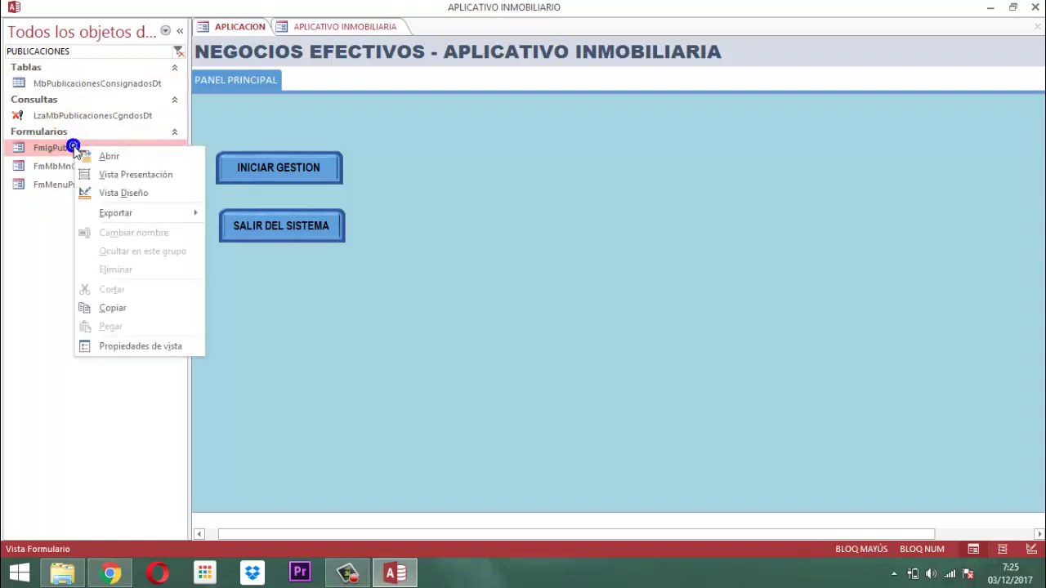
{"action": "left_click", "coordinate": [123, 192]}
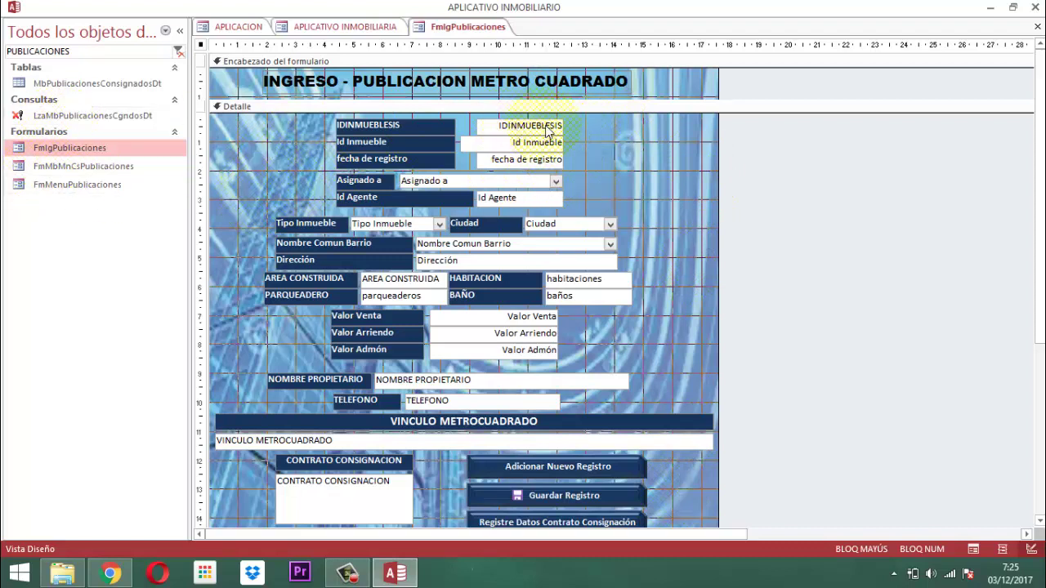
Step: Examine the default value expression of the IDINMUEBLESIS text box, then close its property sheet and the form
{"action": "left_click", "coordinate": [532, 125]}
{"action": "right_click", "coordinate": [531, 126]}
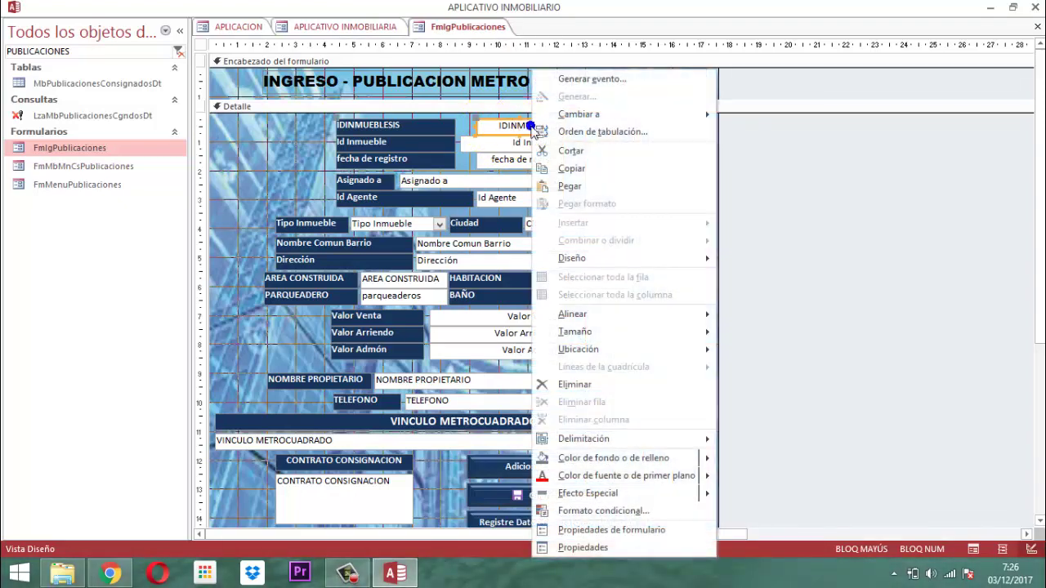
{"action": "left_click", "coordinate": [599, 549]}
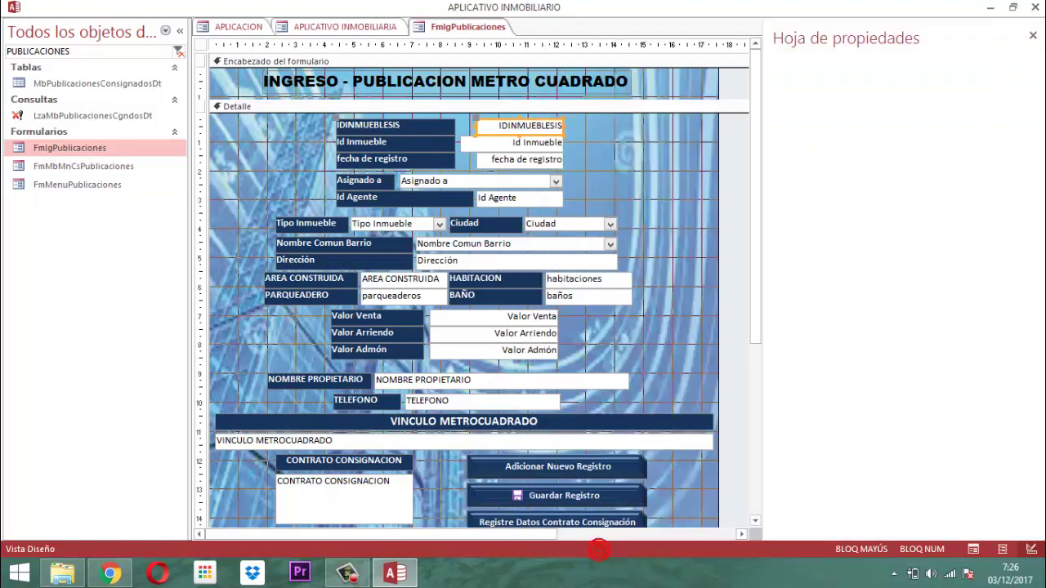
{"action": "left_click", "coordinate": [827, 94]}
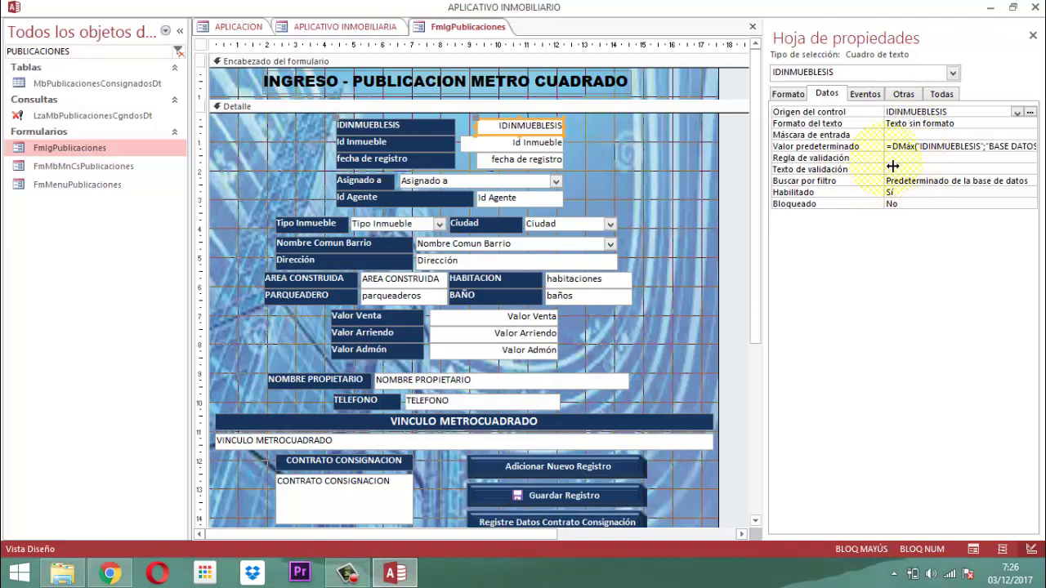
{"action": "left_click", "coordinate": [993, 147]}
{"action": "left_click", "coordinate": [1032, 147]}
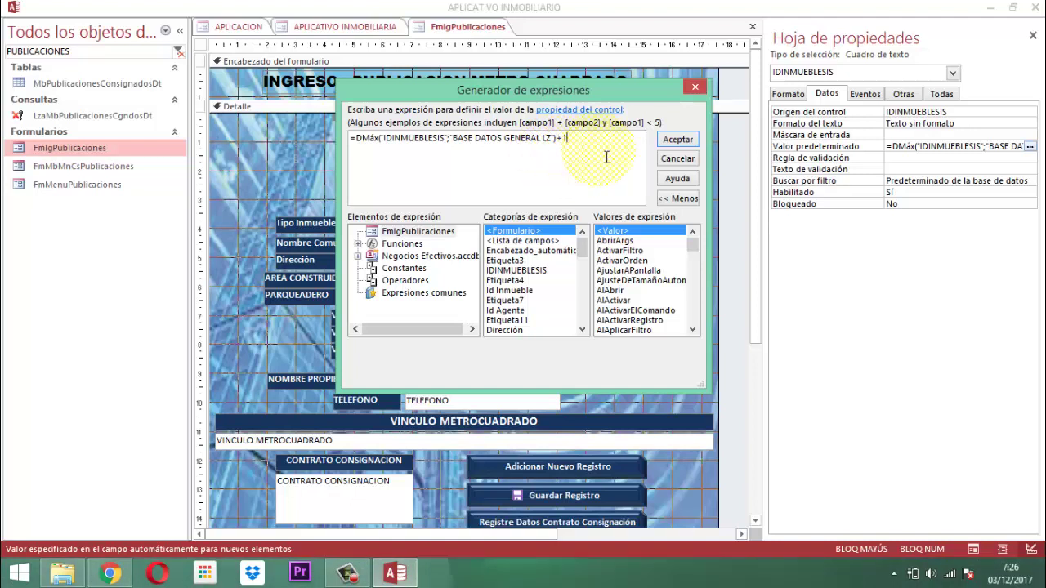
{"action": "left_click", "coordinate": [694, 87]}
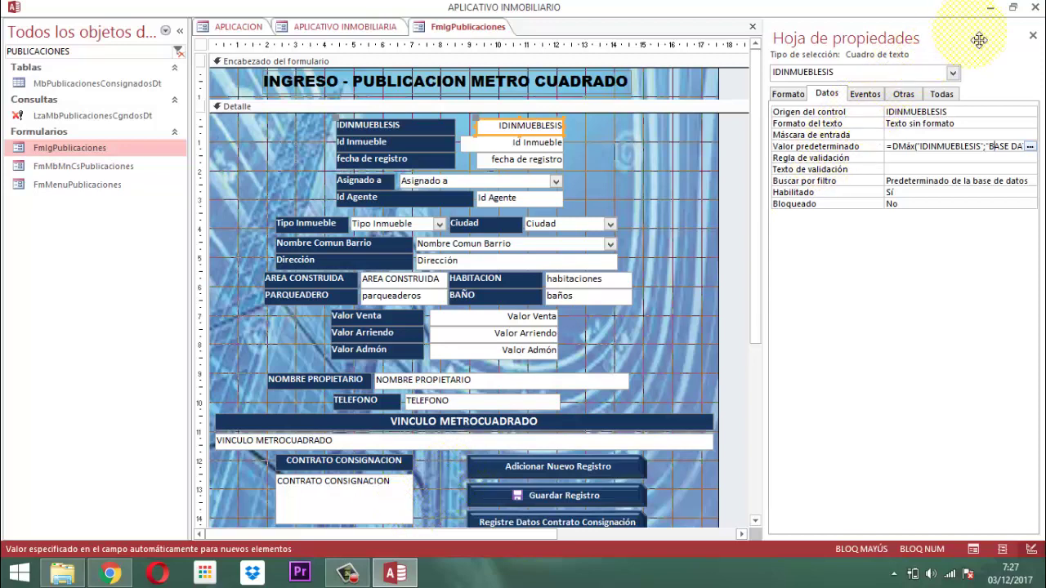
{"action": "left_click", "coordinate": [1033, 36]}
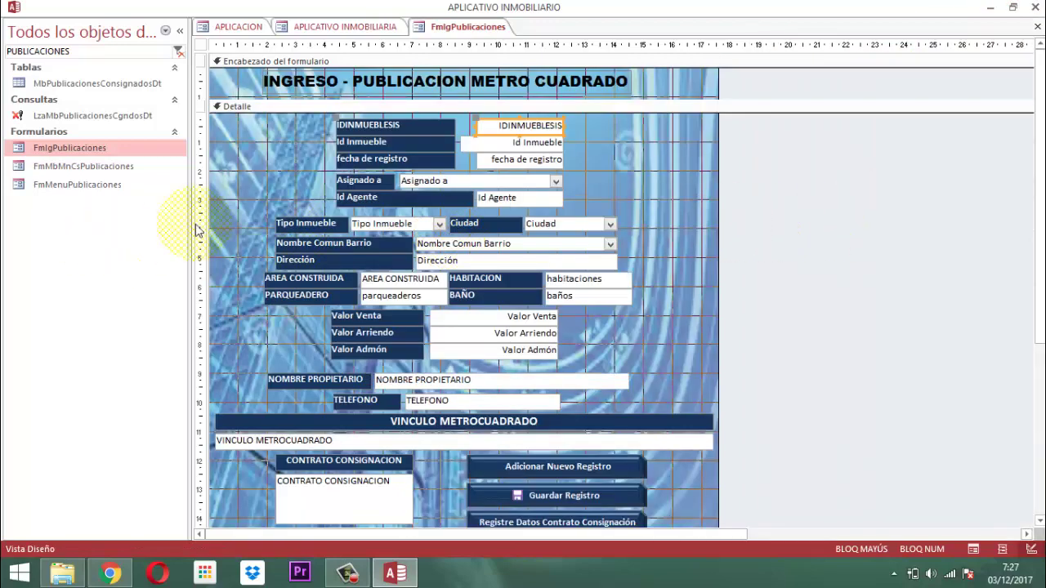
{"action": "right_click", "coordinate": [454, 30]}
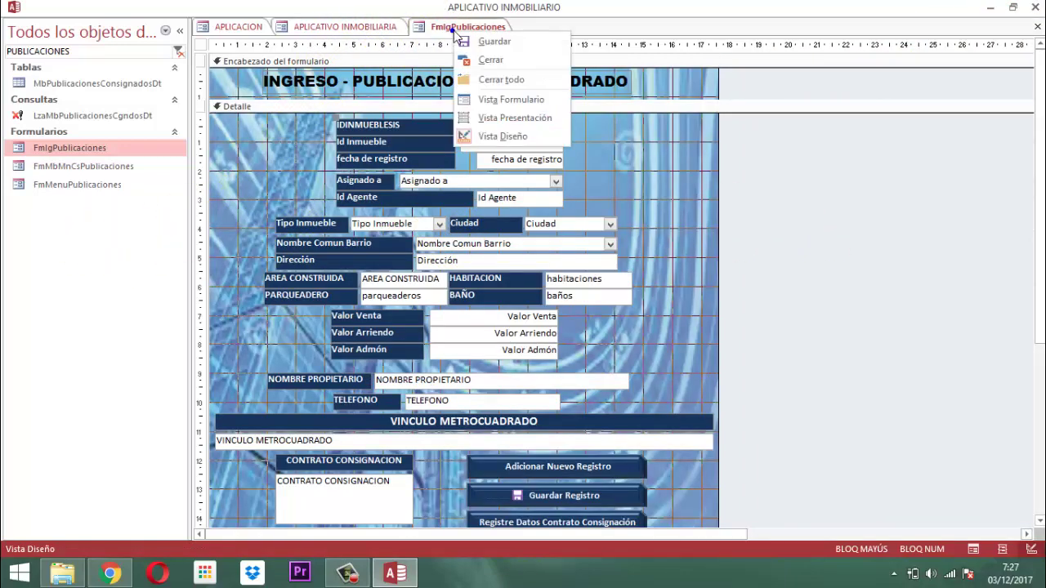
{"action": "left_click", "coordinate": [491, 63]}
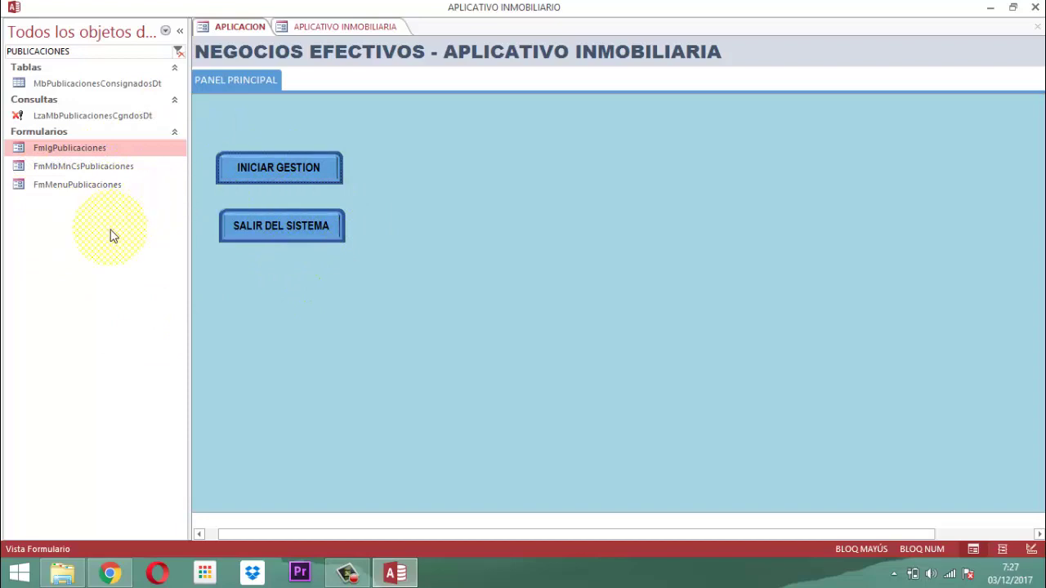
Step: Search the database objects for DB, look through the matching queries and forms, and clear the search
{"action": "double_click", "coordinate": [76, 52]}
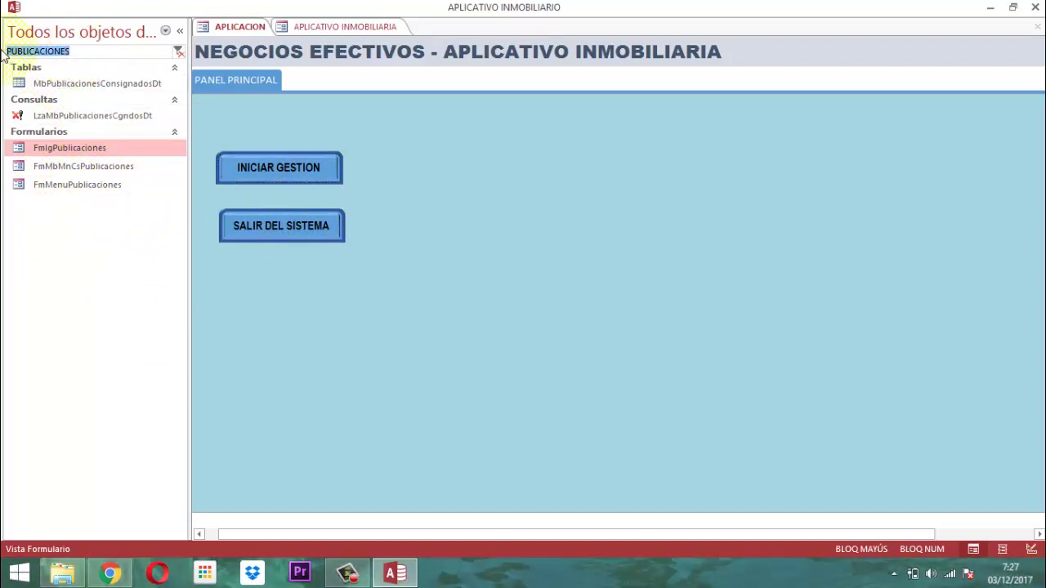
{"action": "type", "text": "DB"}
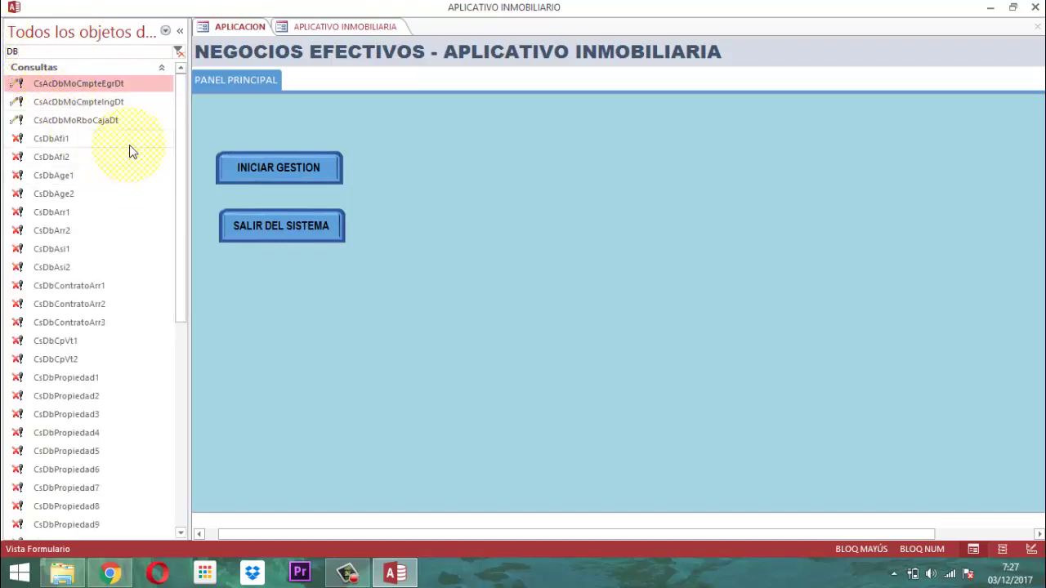
{"action": "scroll", "coordinate": [131, 149], "scroll_direction": "down", "scroll_amount": 7}
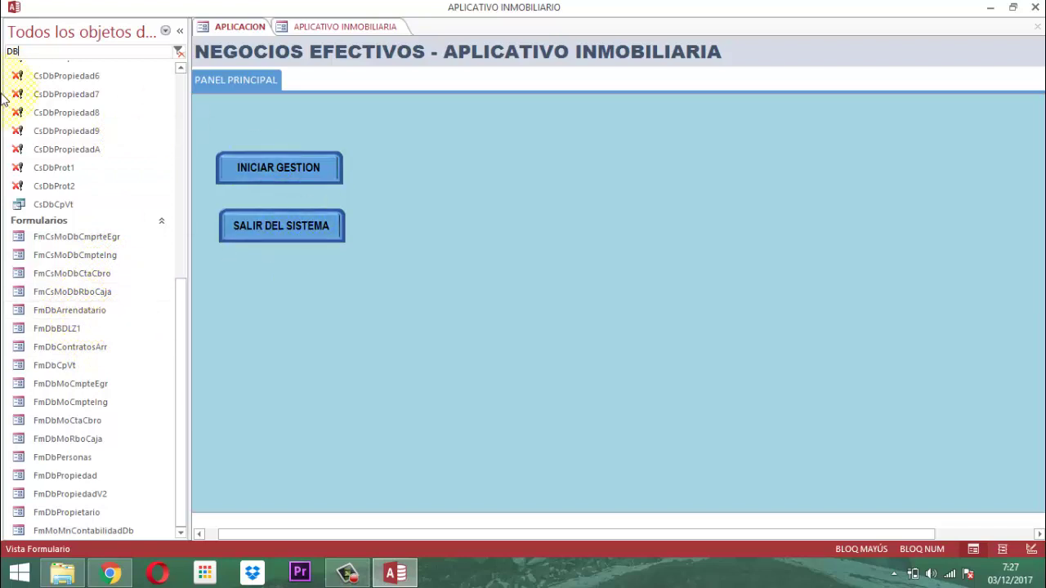
{"action": "key", "text": "BackSpace"}
{"action": "key", "text": "BackSpace"}
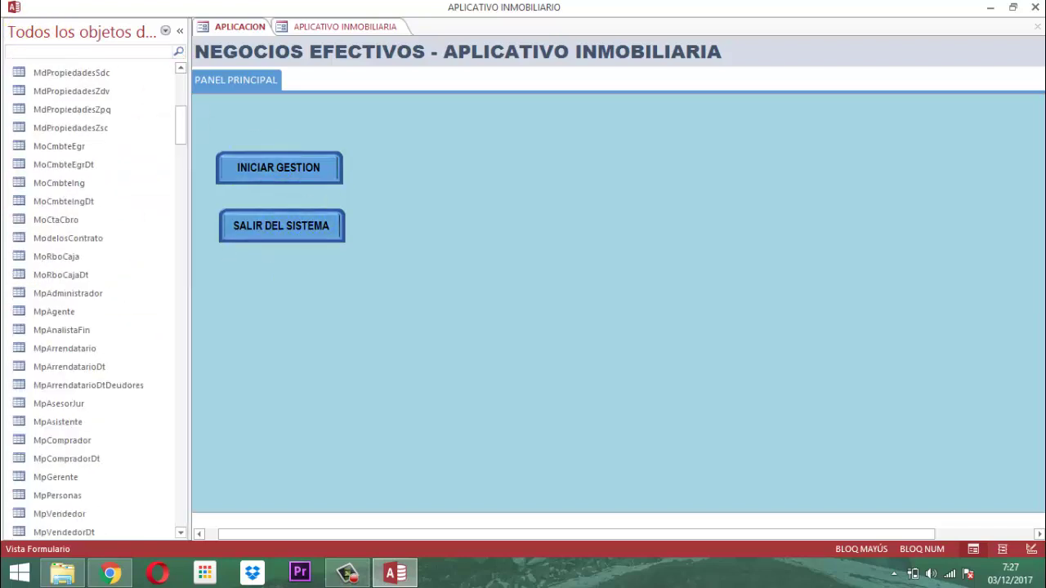
{"action": "left_click", "coordinate": [180, 30]}
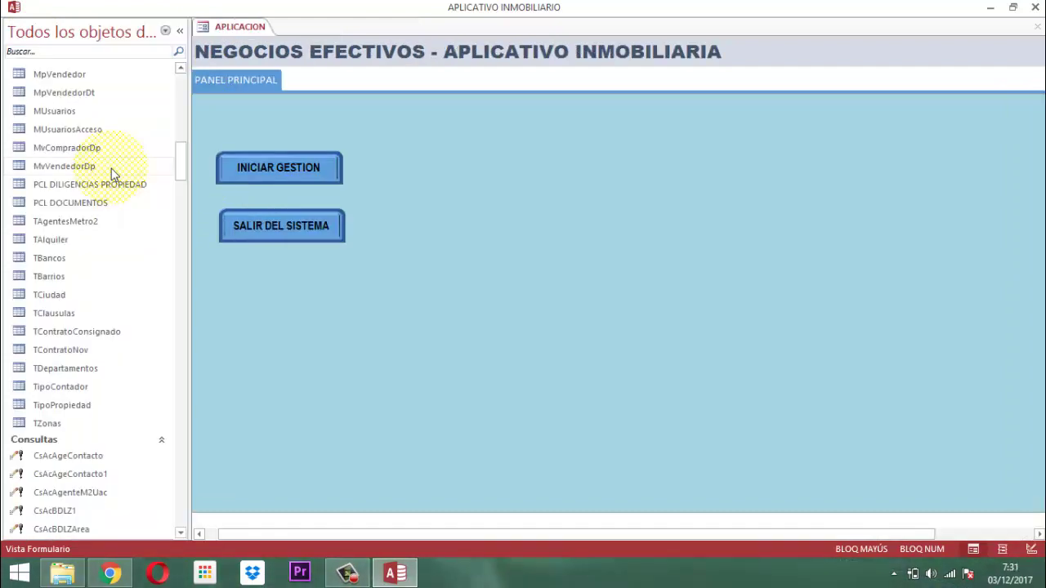
Step: Filter the database objects by BDLZ1
{"action": "left_click", "coordinate": [36, 53]}
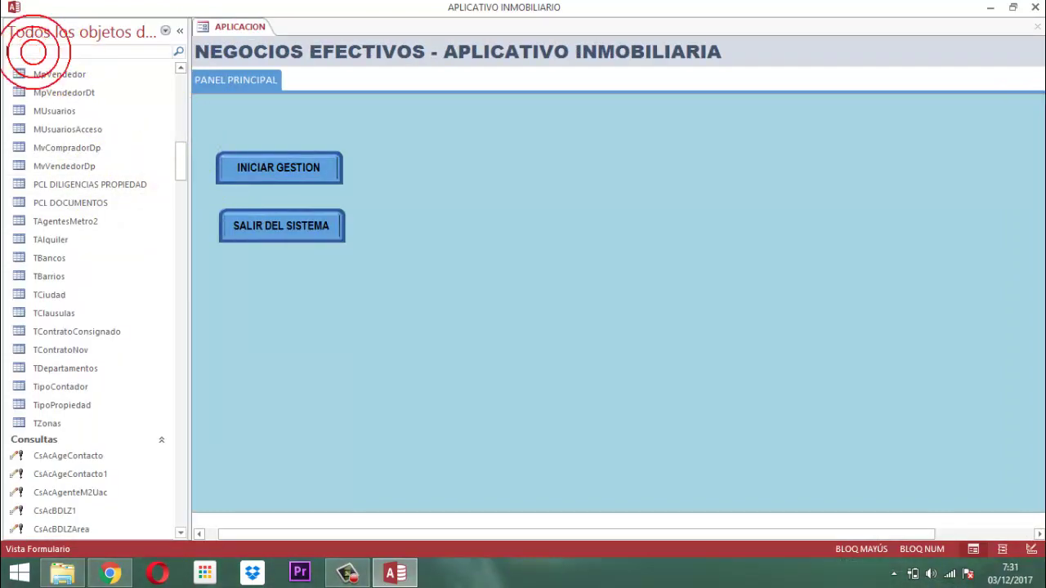
{"action": "type", "text": "BDL"}
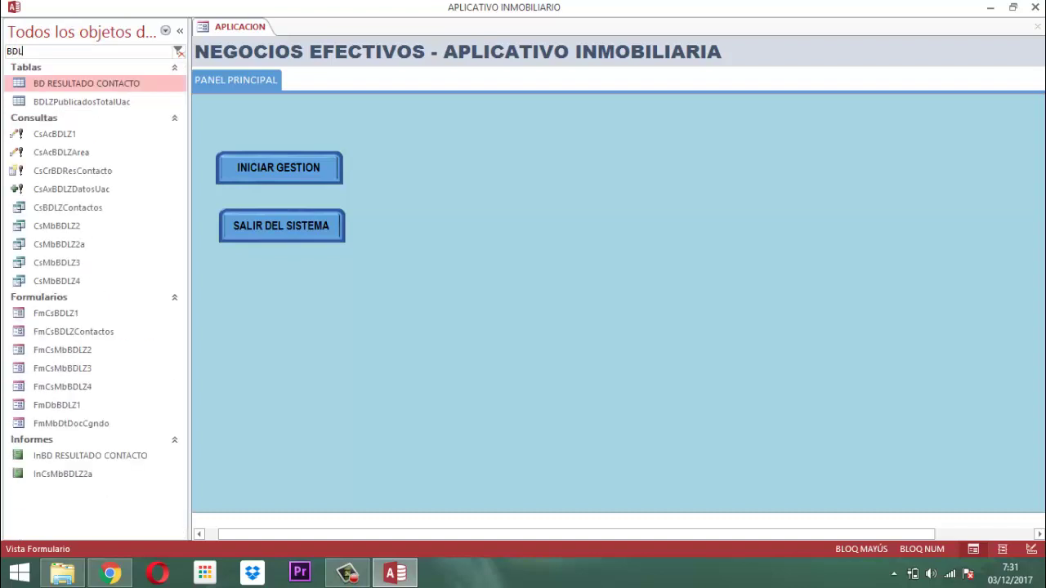
{"action": "type", "text": "Z1"}
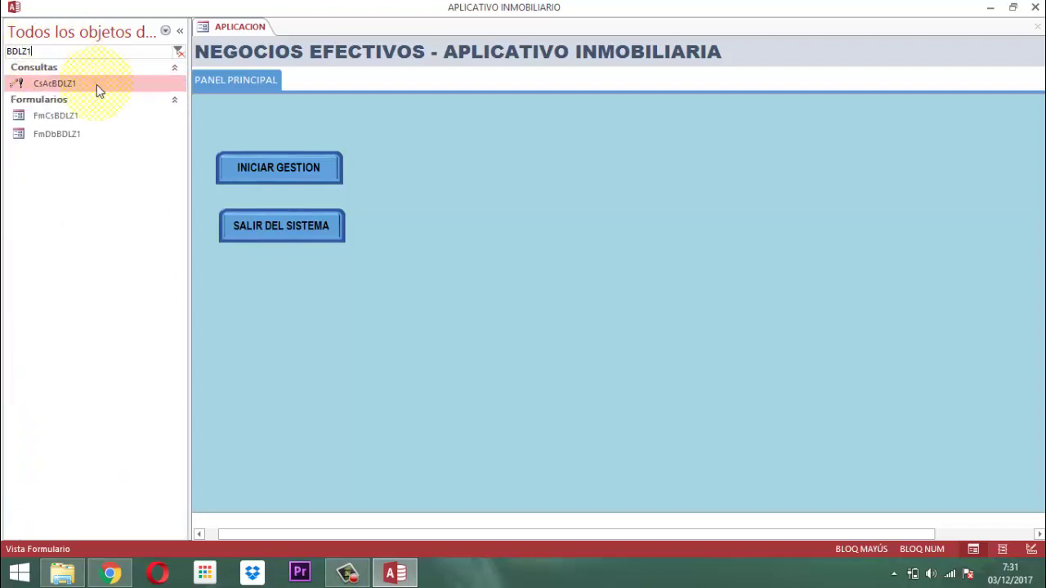
{"action": "double_click", "coordinate": [47, 121]}
{"action": "right_click", "coordinate": [47, 121]}
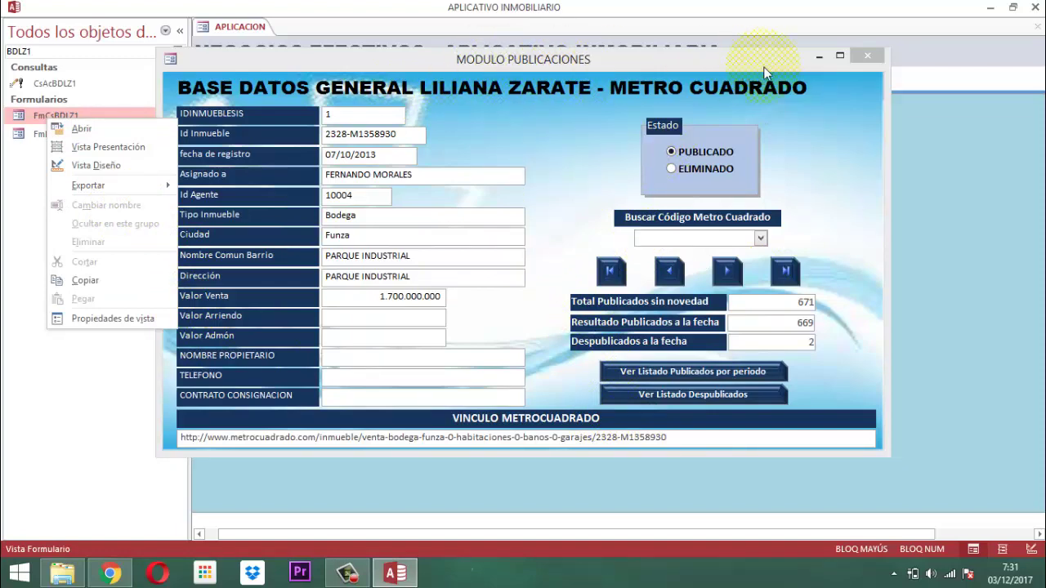
{"action": "left_click", "coordinate": [867, 56]}
{"action": "left_click", "coordinate": [867, 56]}
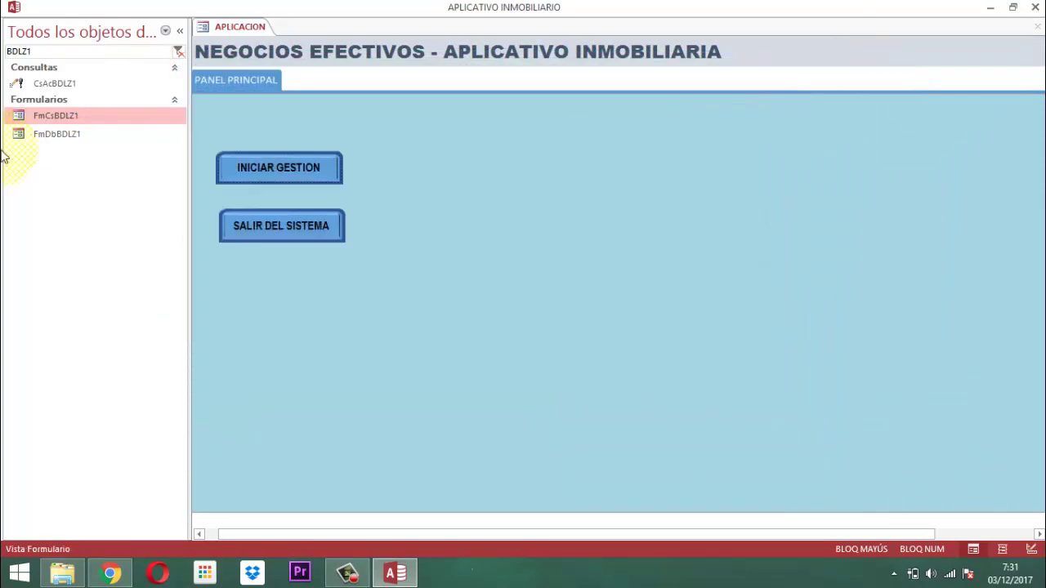
Step: Open the FmCsBDLZ1 form in Design view and display the event properties of its Id Inmueble text box
{"action": "right_click", "coordinate": [53, 117]}
{"action": "left_click", "coordinate": [91, 163]}
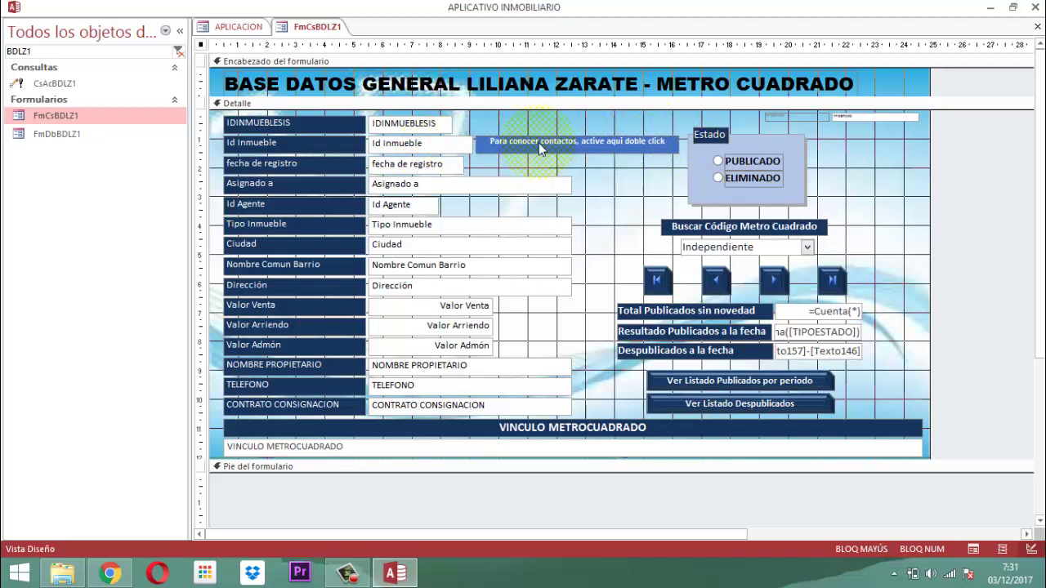
{"action": "left_click", "coordinate": [435, 147]}
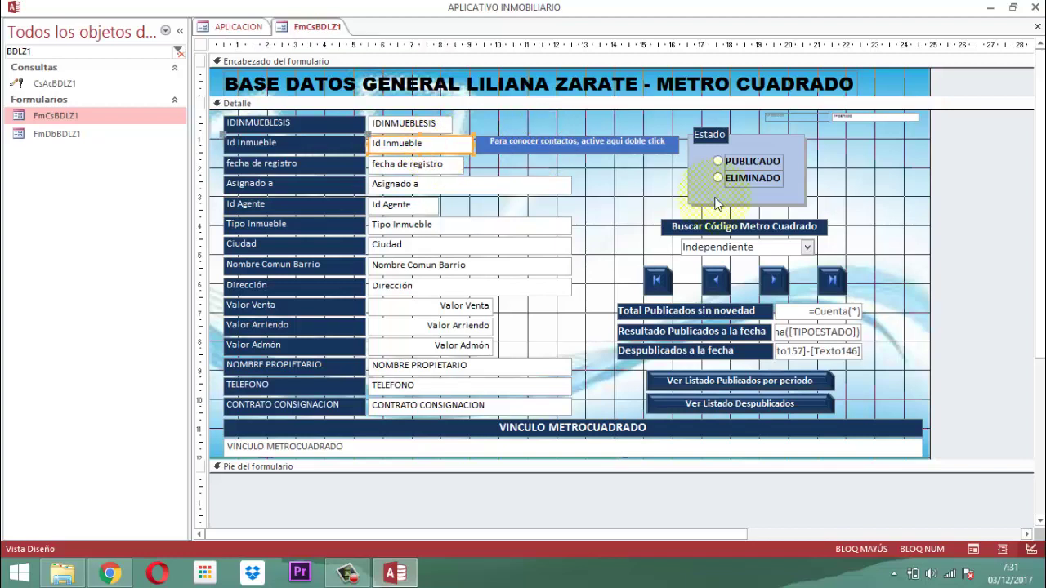
{"action": "left_click", "coordinate": [726, 248]}
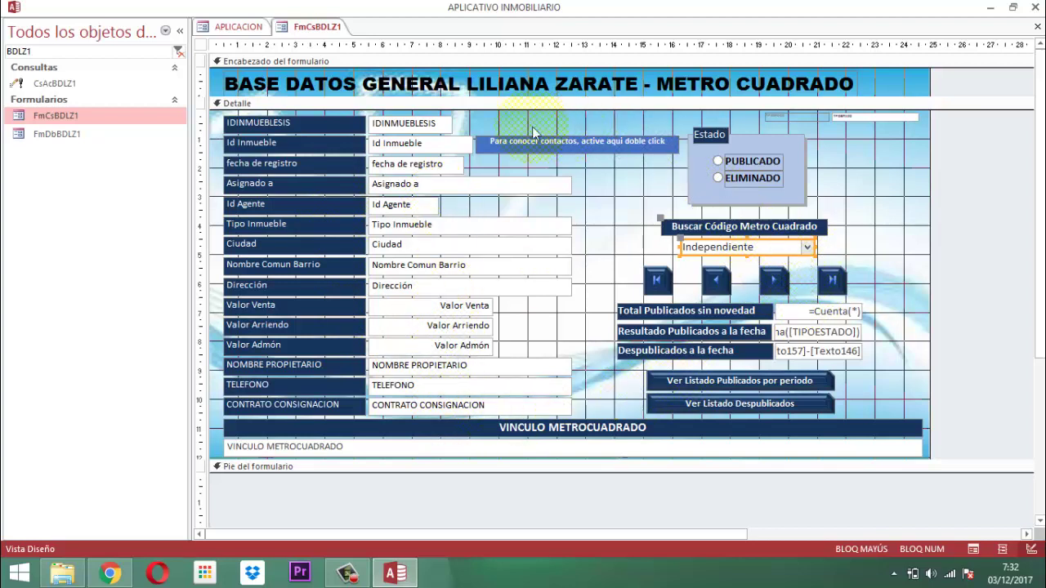
{"action": "left_click", "coordinate": [423, 148]}
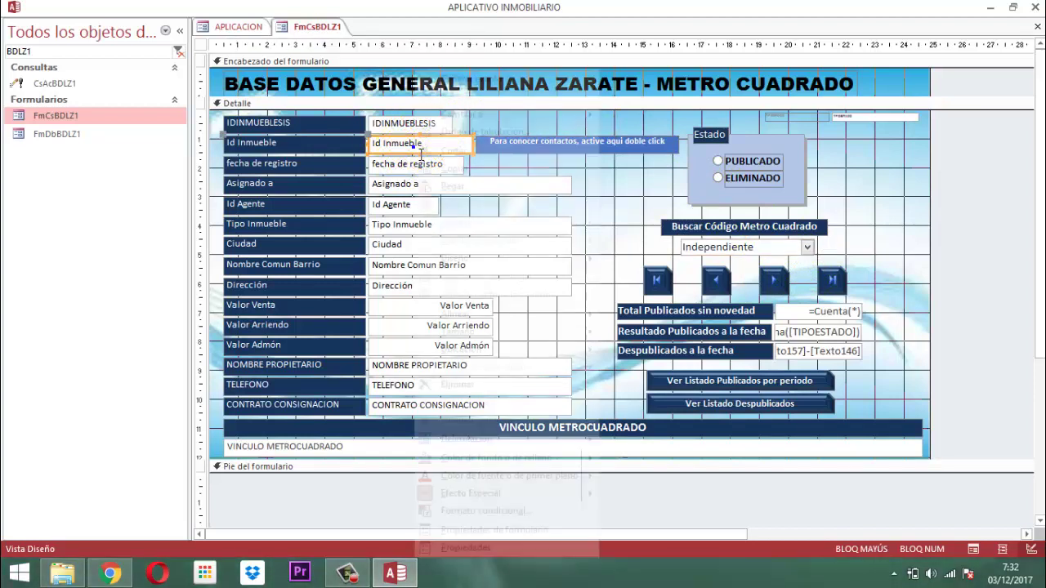
{"action": "right_click", "coordinate": [413, 145]}
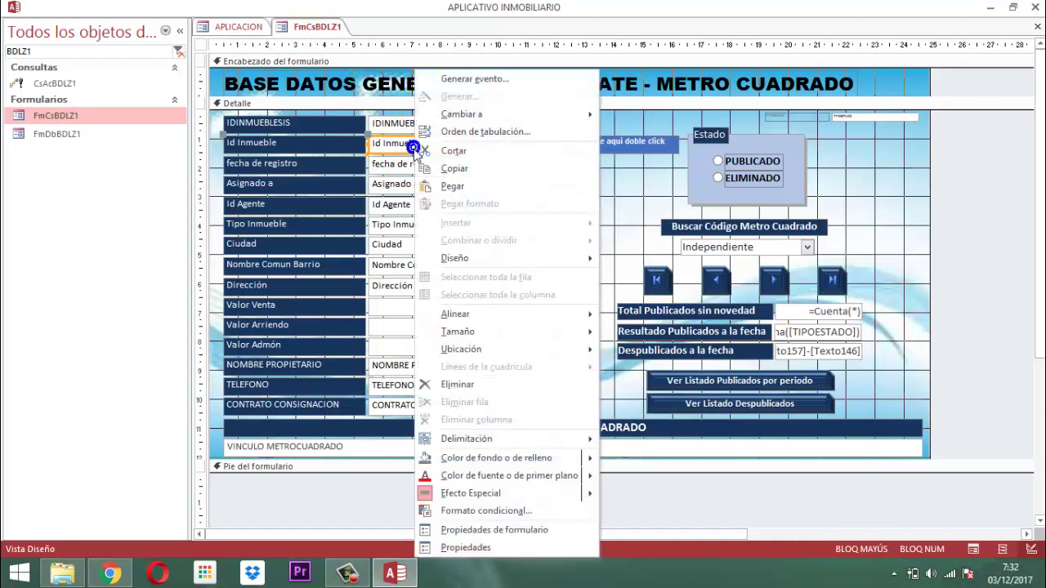
{"action": "left_click", "coordinate": [465, 548]}
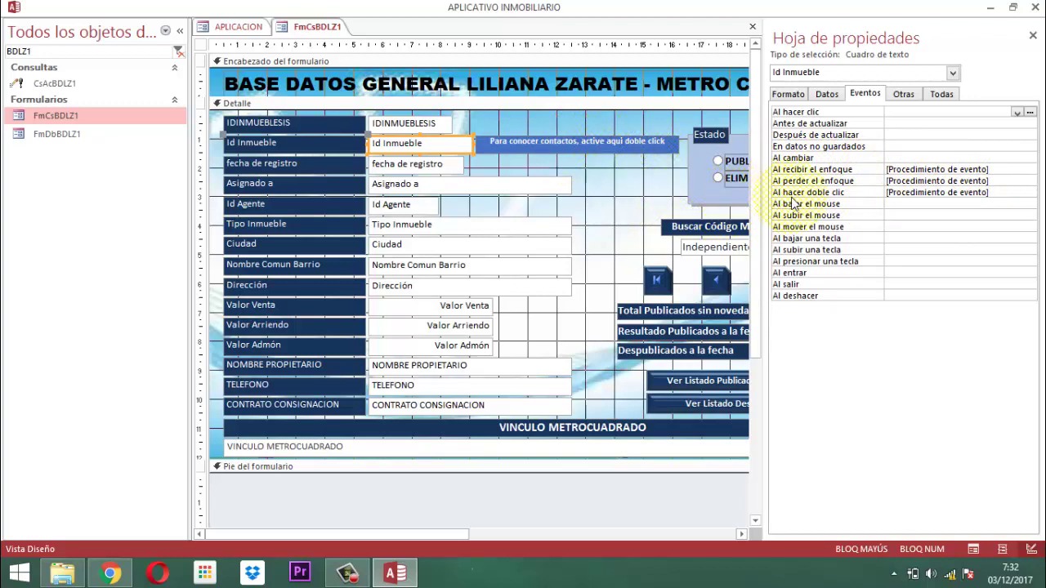
Step: Examine the VBA procedure behind the Id Inmueble text box's double-click event, then close the code editor and the property sheet
{"action": "left_click", "coordinate": [1013, 194]}
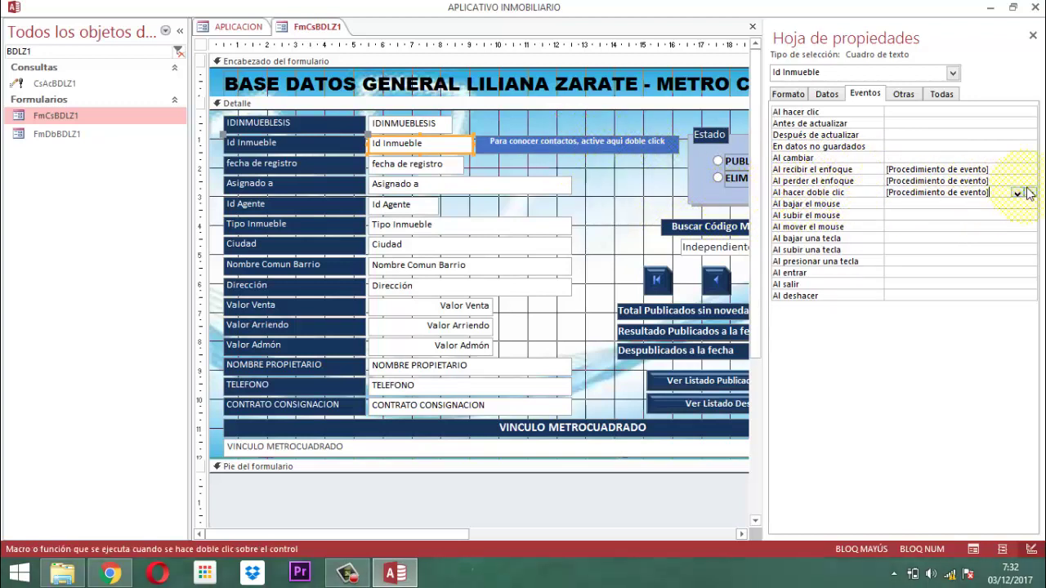
{"action": "left_click", "coordinate": [1031, 194]}
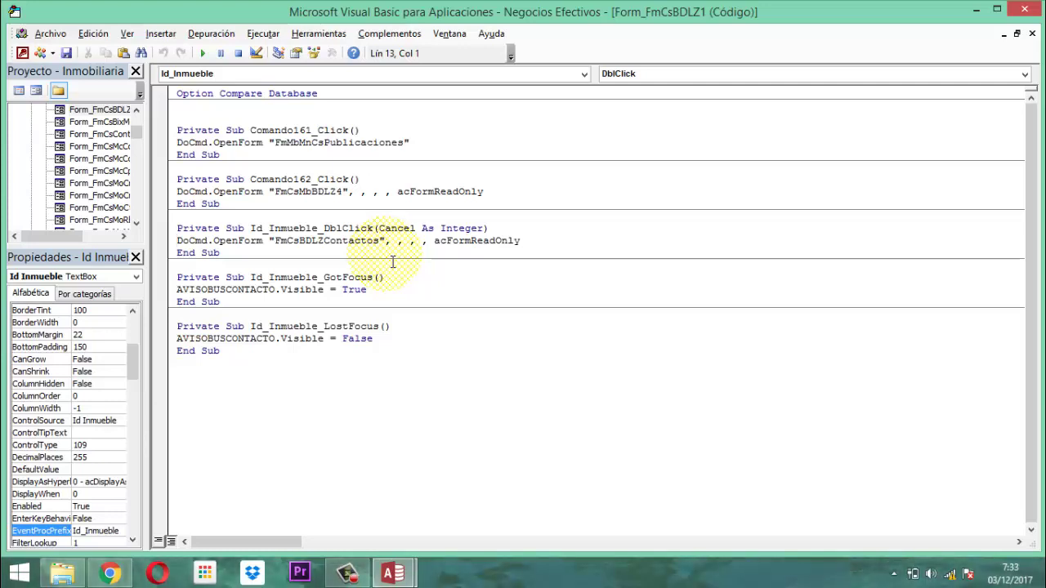
{"action": "left_click", "coordinate": [1026, 10]}
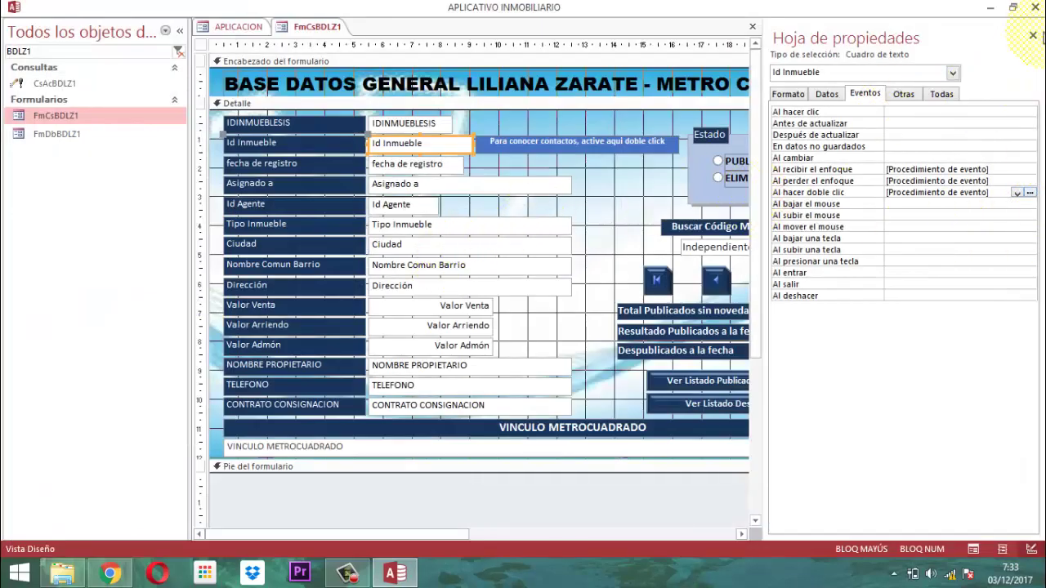
{"action": "left_click", "coordinate": [1033, 36]}
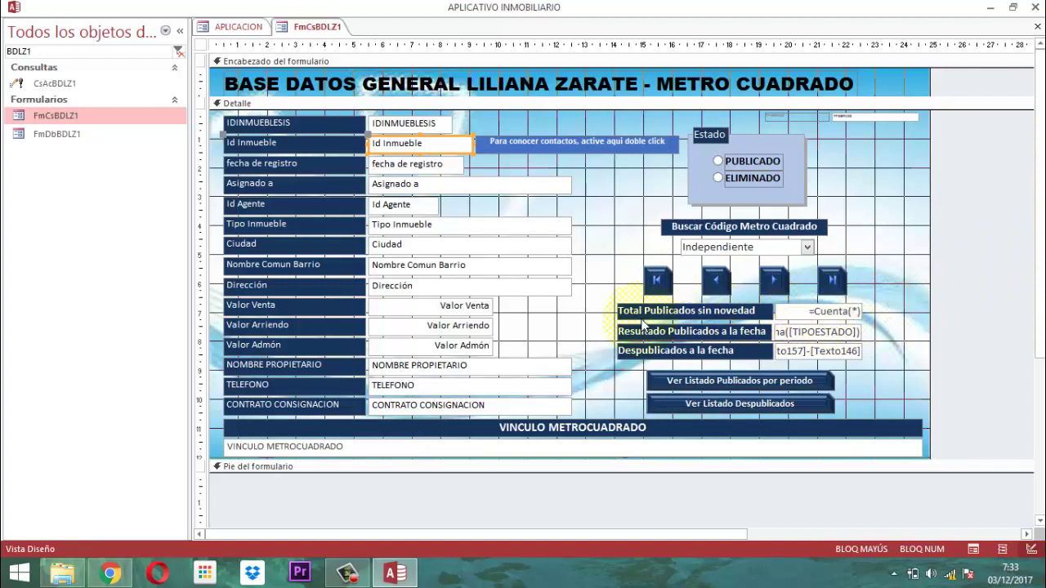
Step: Examine the control source of the Total Publicados sin novedad text box in the expression builder, then close it and the property sheet
{"action": "left_click", "coordinate": [802, 319]}
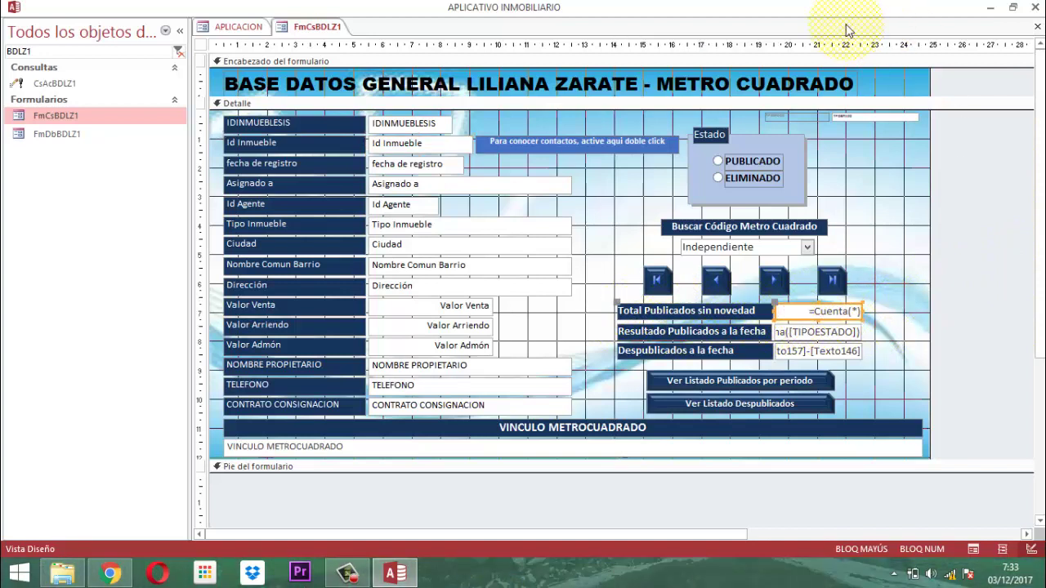
{"action": "right_click", "coordinate": [846, 317]}
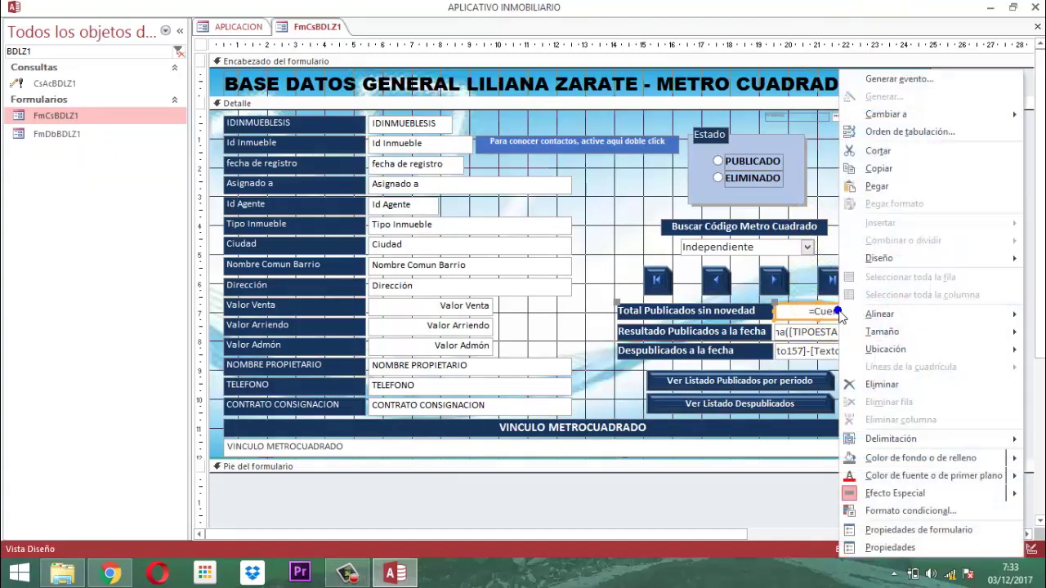
{"action": "left_click", "coordinate": [882, 553]}
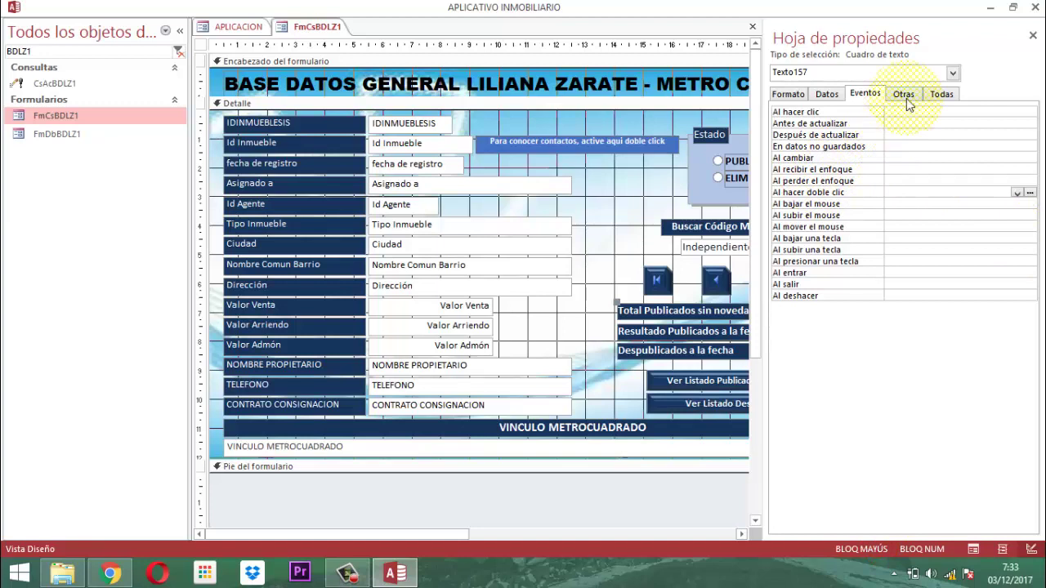
{"action": "left_click", "coordinate": [828, 94]}
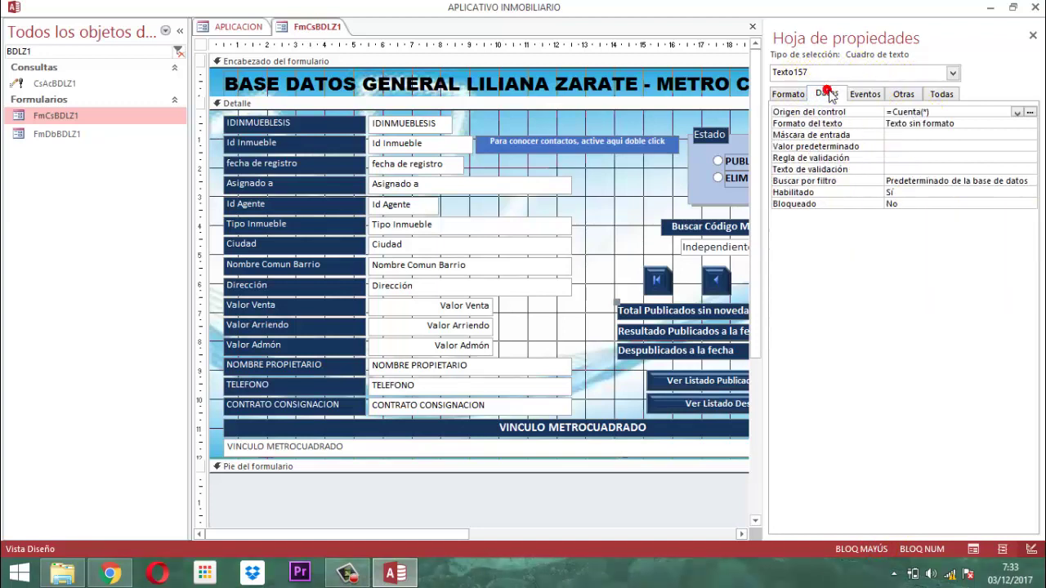
{"action": "left_click", "coordinate": [1031, 113]}
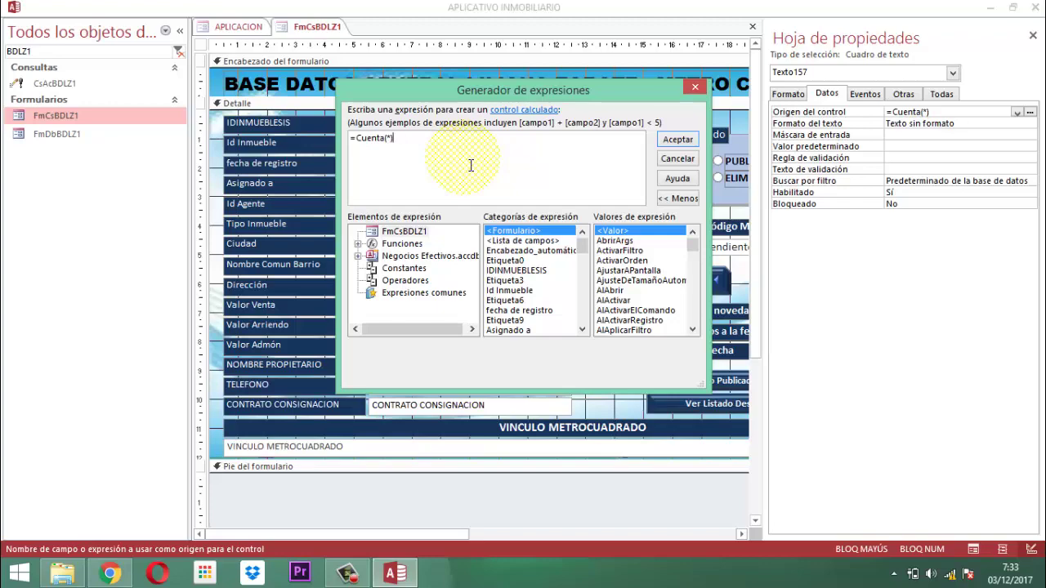
{"action": "left_click", "coordinate": [696, 86]}
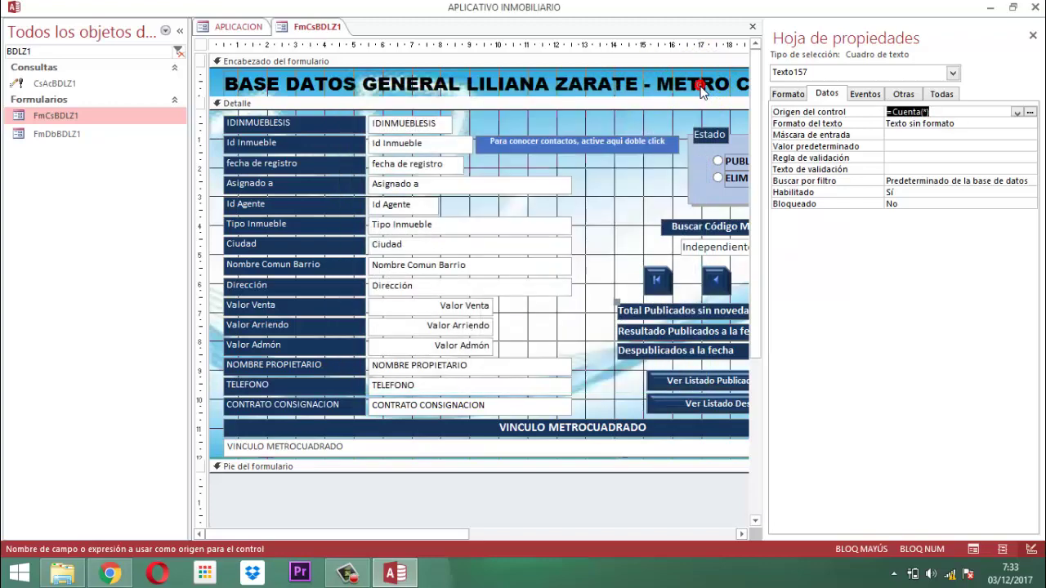
{"action": "left_click", "coordinate": [1033, 37]}
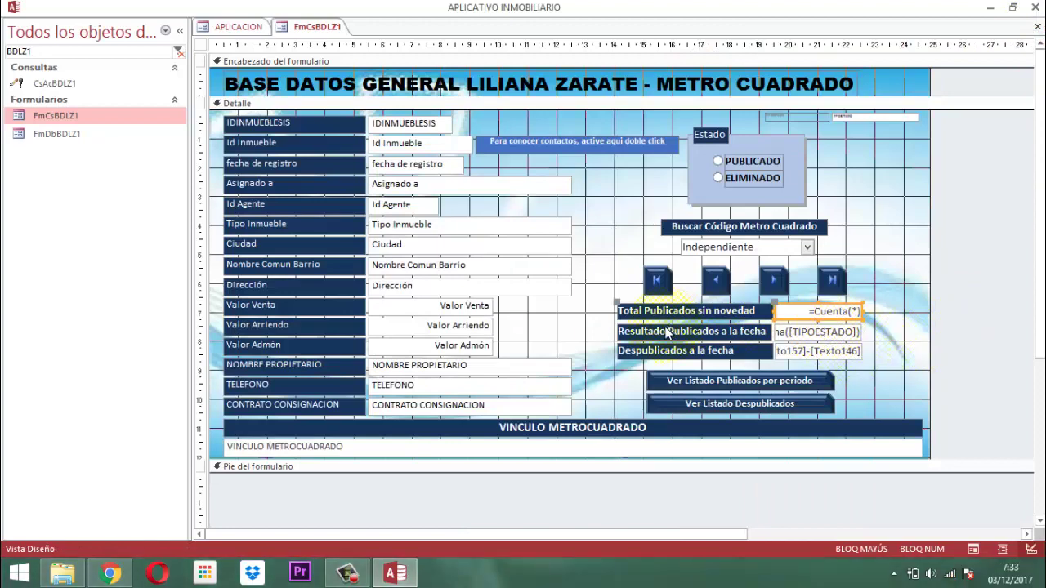
Step: Review the control source expression of the Resultado Publicados a la fecha text box and close its property sheet
{"action": "left_click", "coordinate": [803, 334]}
{"action": "right_click", "coordinate": [803, 334]}
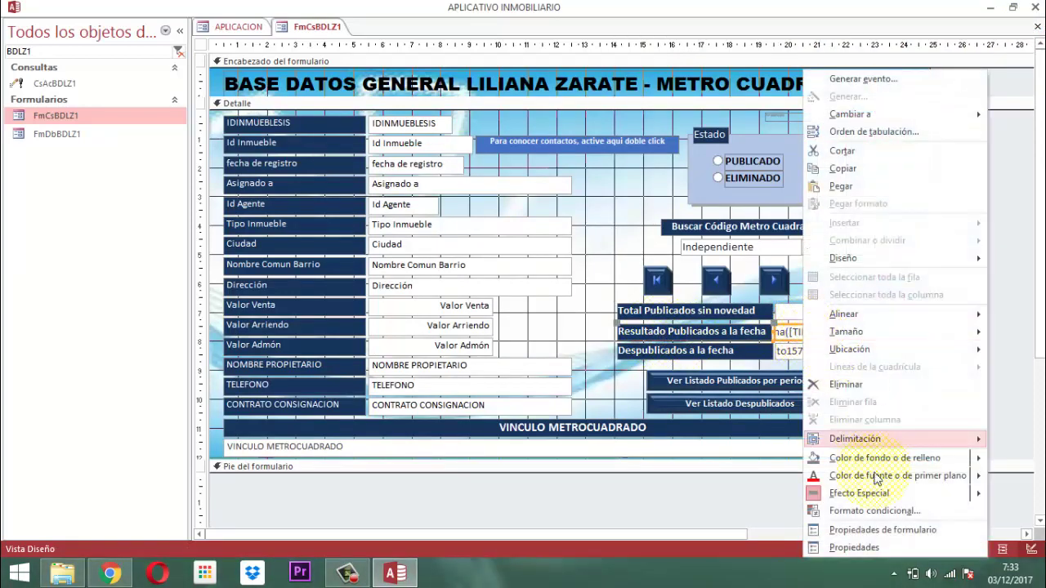
{"action": "left_click", "coordinate": [852, 547]}
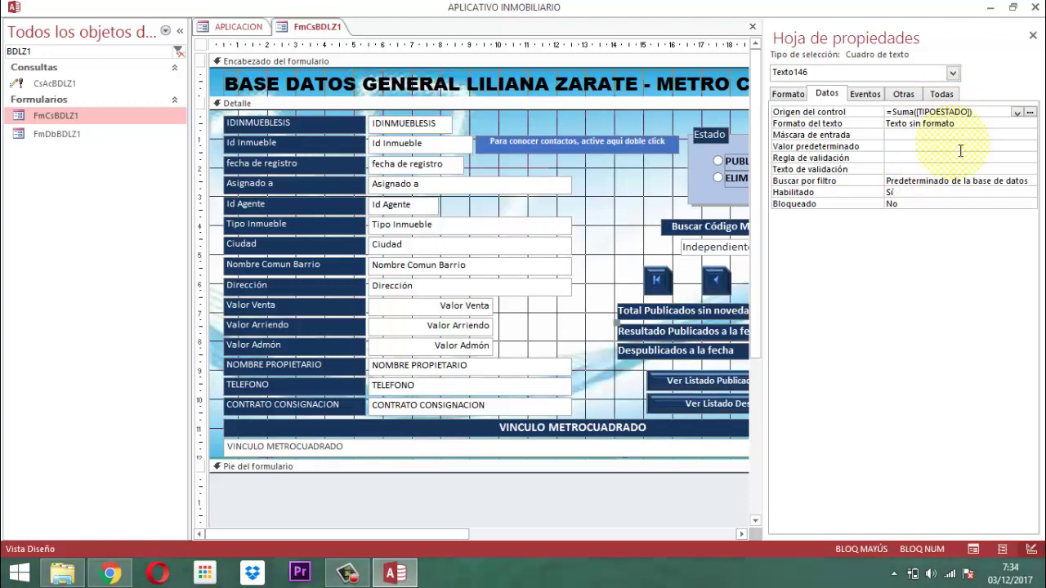
{"action": "left_click", "coordinate": [1033, 35]}
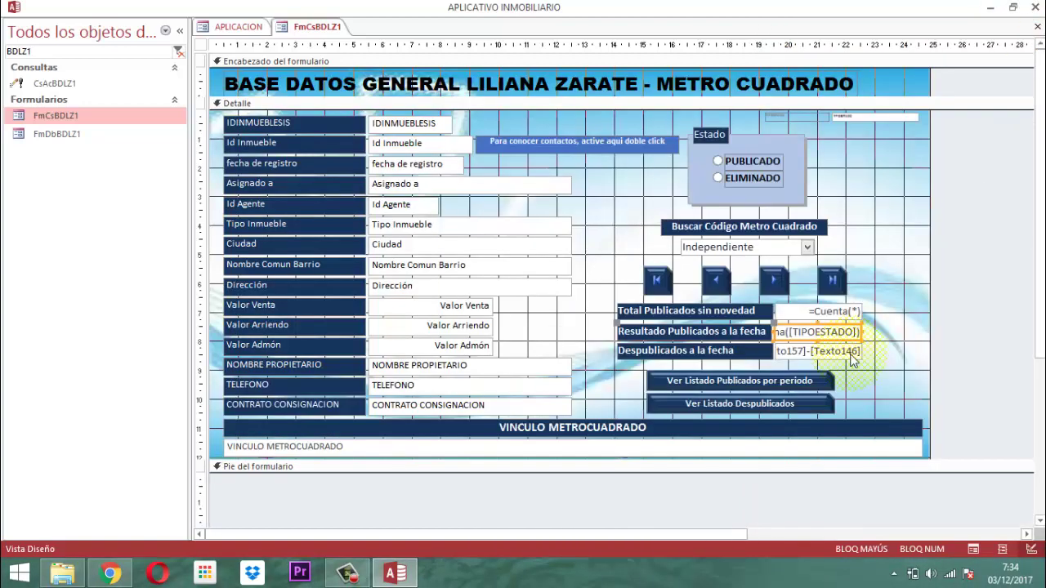
Step: Review the control source formula of the Despublicados a la fecha text box and close its property sheet
{"action": "left_click", "coordinate": [832, 352]}
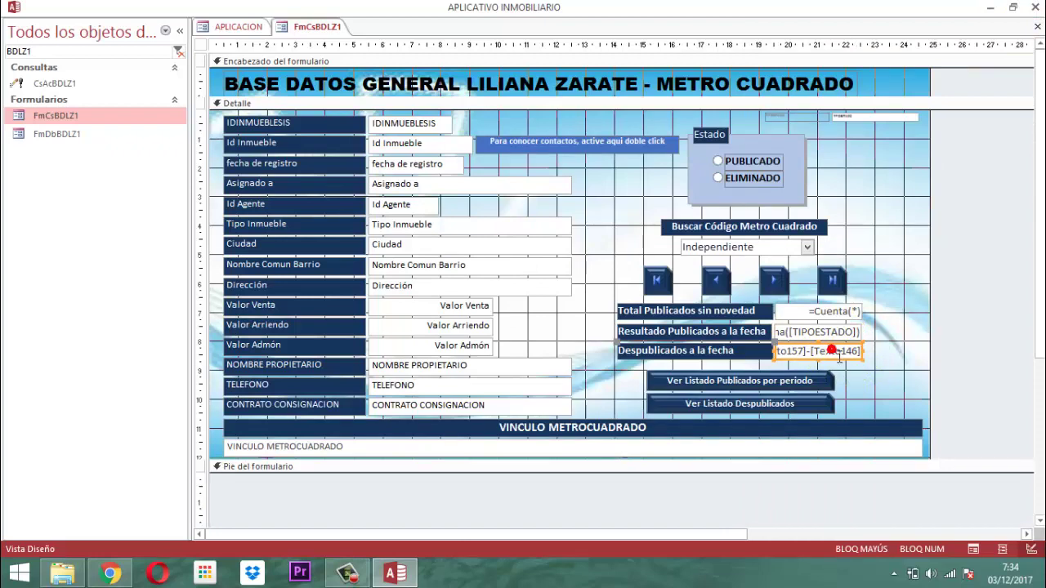
{"action": "right_click", "coordinate": [832, 350]}
{"action": "left_click", "coordinate": [887, 549]}
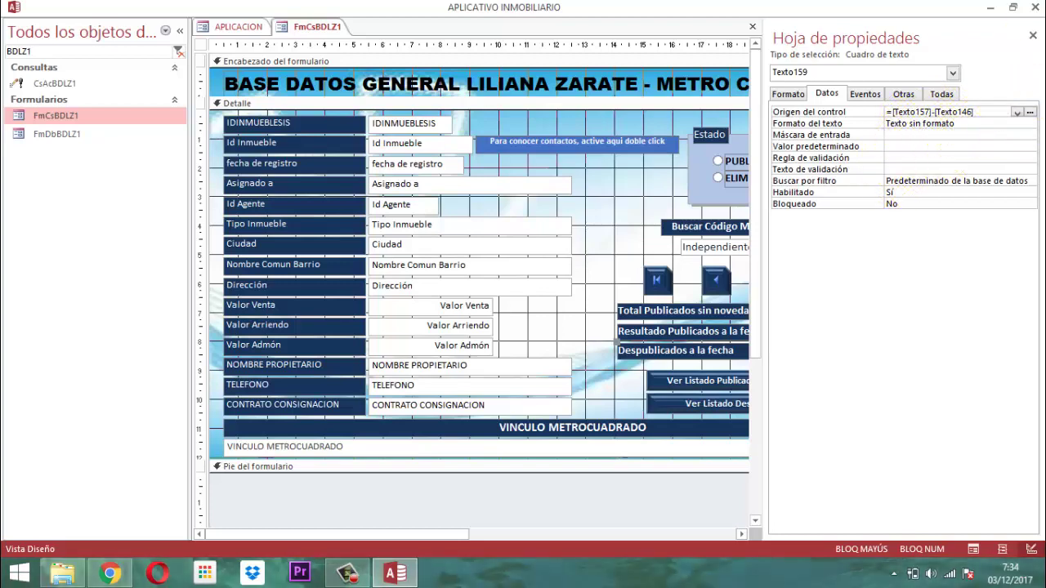
{"action": "left_click", "coordinate": [1033, 35]}
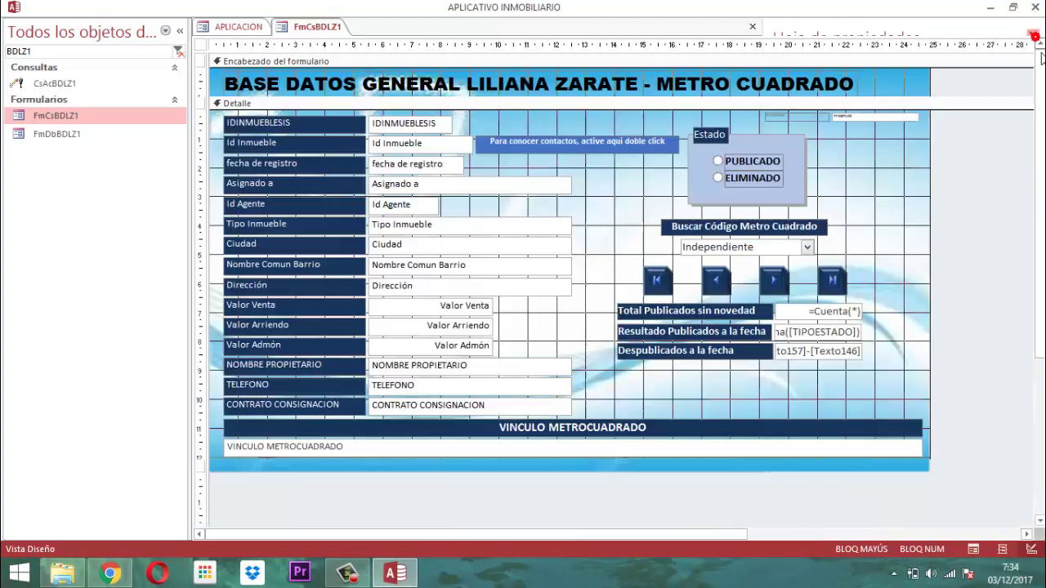
Step: Check the control names of the Total Publicados and Resultado Publicados text boxes against the Despublicados a la fecha formula
{"action": "left_click", "coordinate": [839, 314]}
{"action": "right_click", "coordinate": [831, 308]}
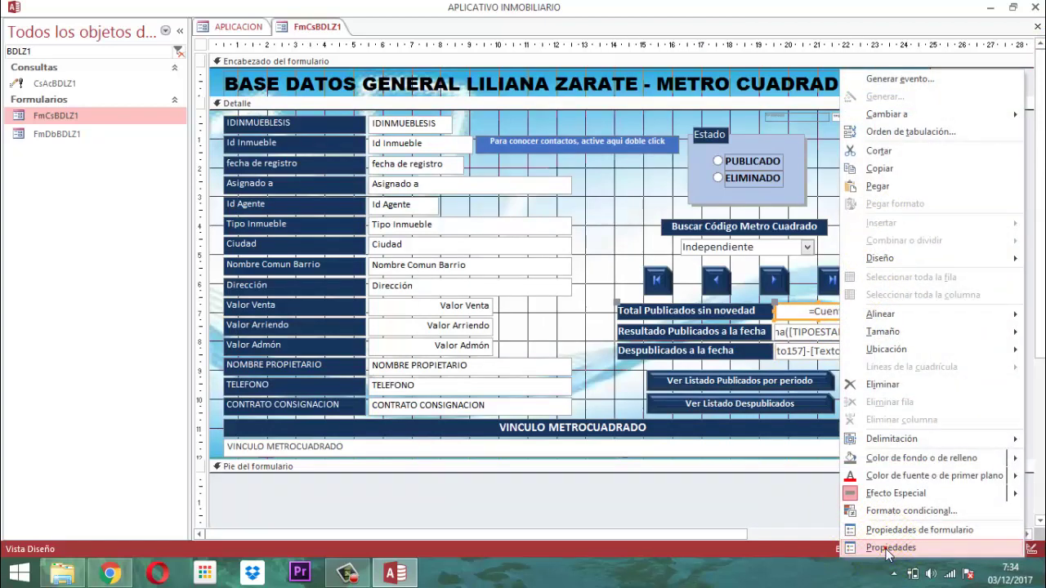
{"action": "left_click", "coordinate": [876, 548]}
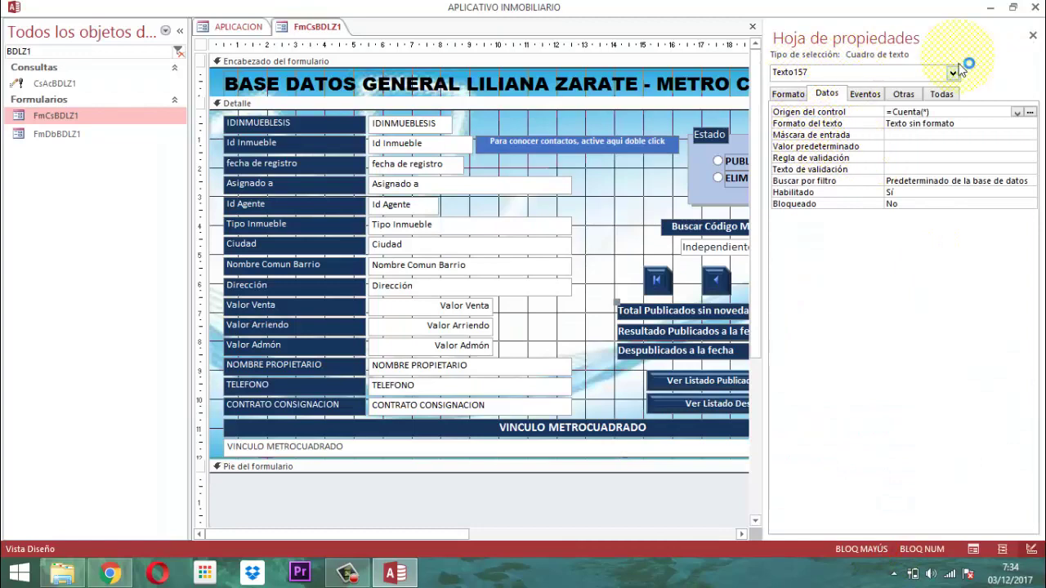
{"action": "left_click", "coordinate": [1033, 37]}
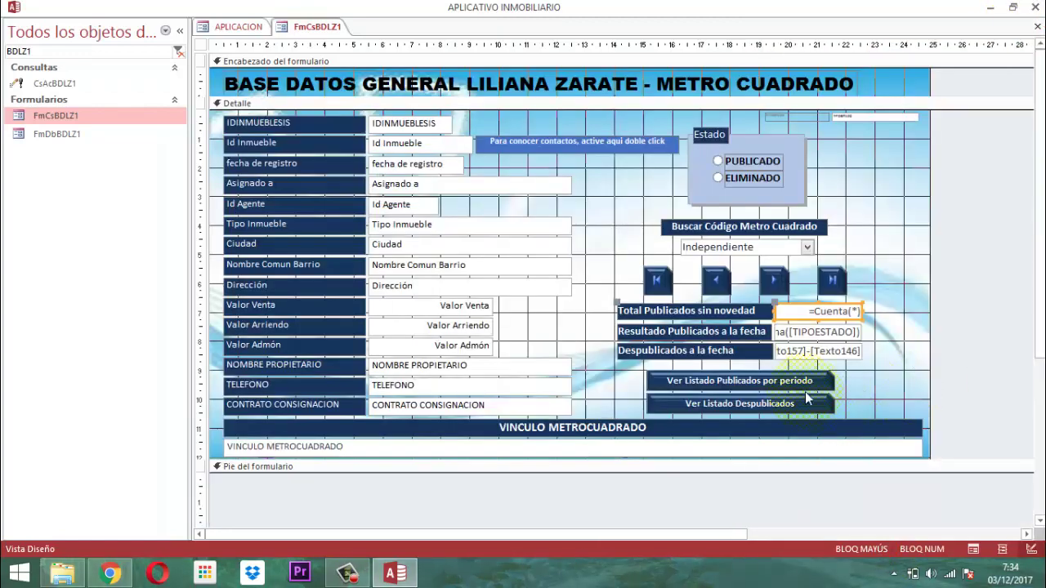
{"action": "left_click", "coordinate": [820, 333]}
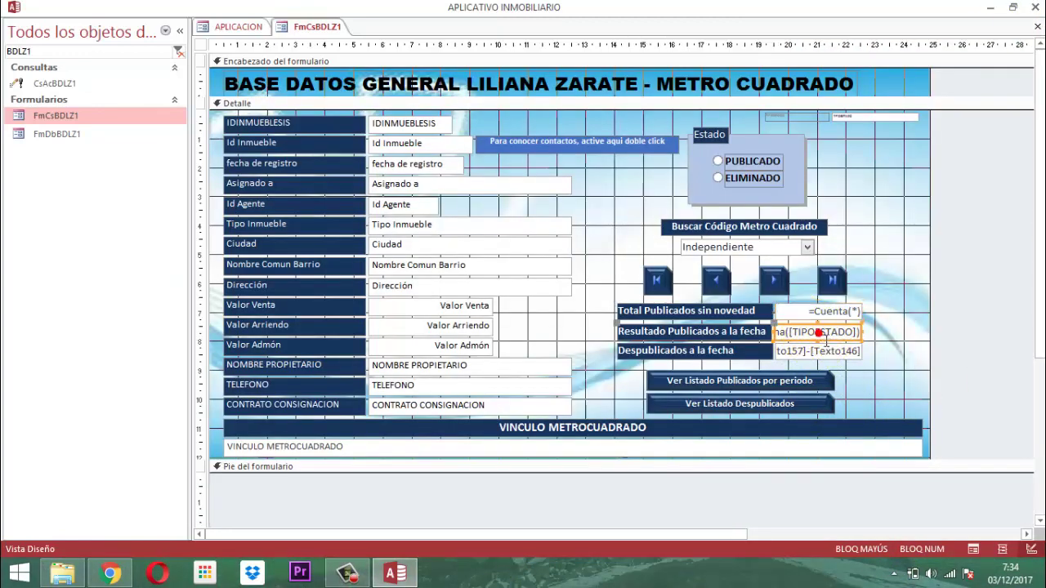
{"action": "right_click", "coordinate": [819, 333]}
{"action": "left_click", "coordinate": [858, 542]}
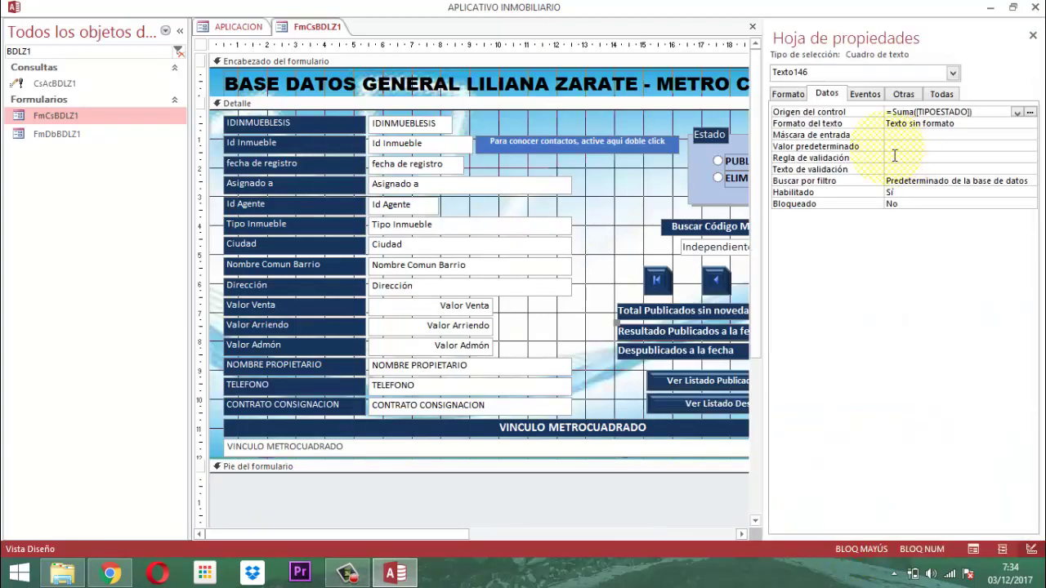
{"action": "left_click", "coordinate": [1033, 36]}
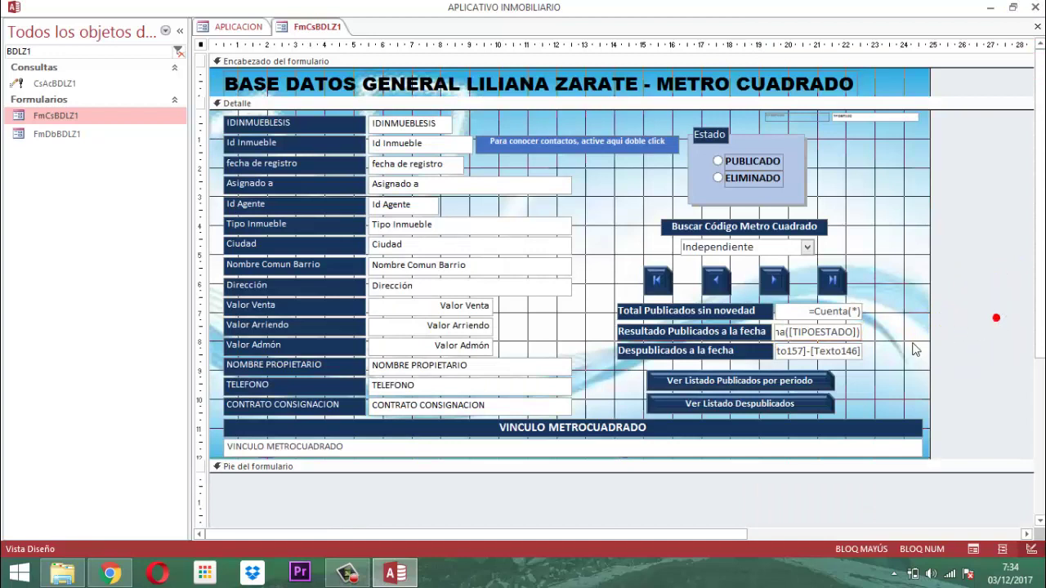
{"action": "left_click", "coordinate": [836, 358]}
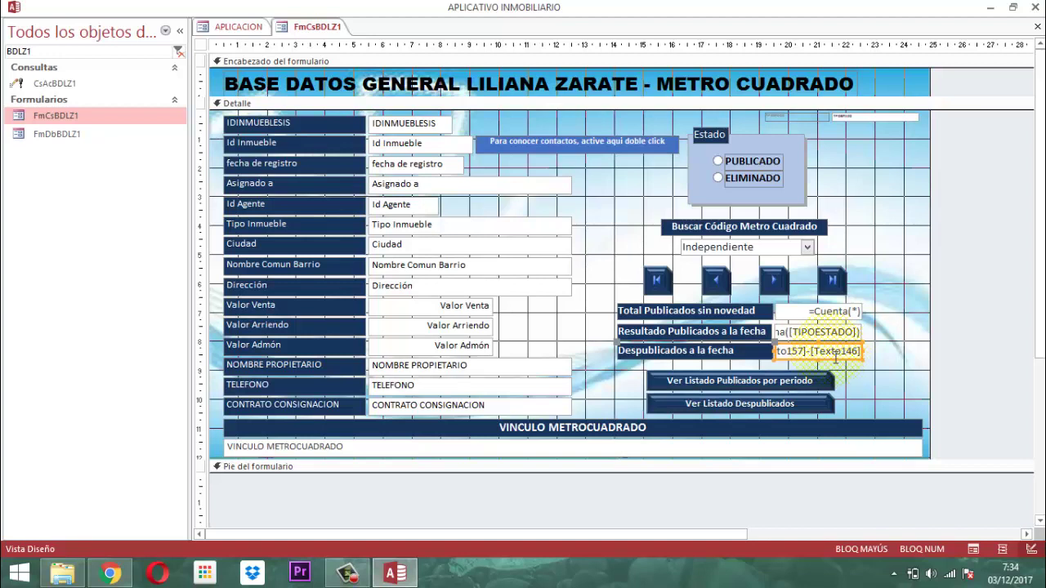
{"action": "left_click", "coordinate": [993, 149]}
Step: Examine the data, event and format properties of the small TIPOESTADO text box above the Estado group, then close its property sheet
{"action": "left_click", "coordinate": [864, 120]}
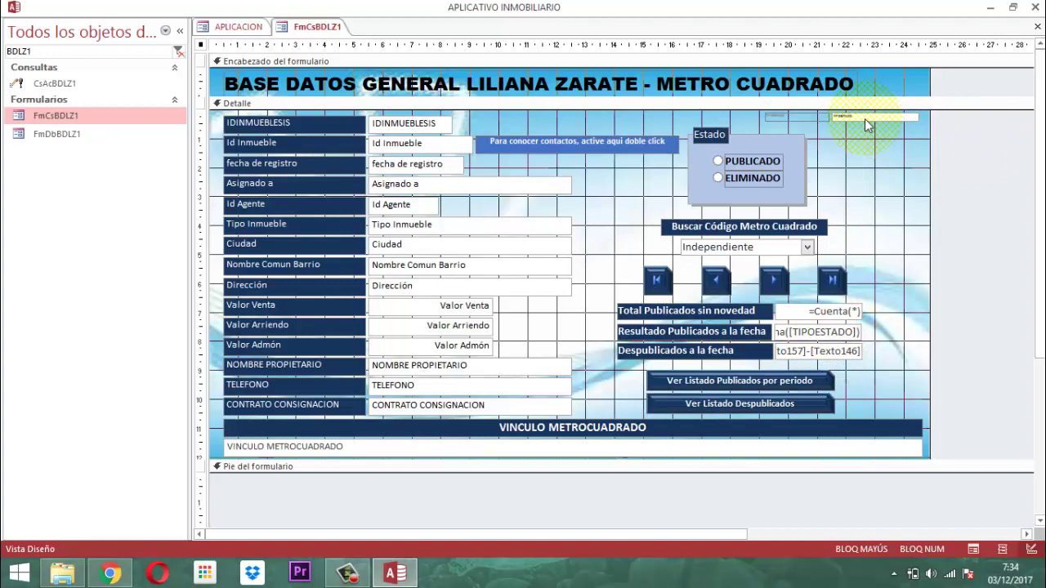
{"action": "left_click", "coordinate": [865, 118]}
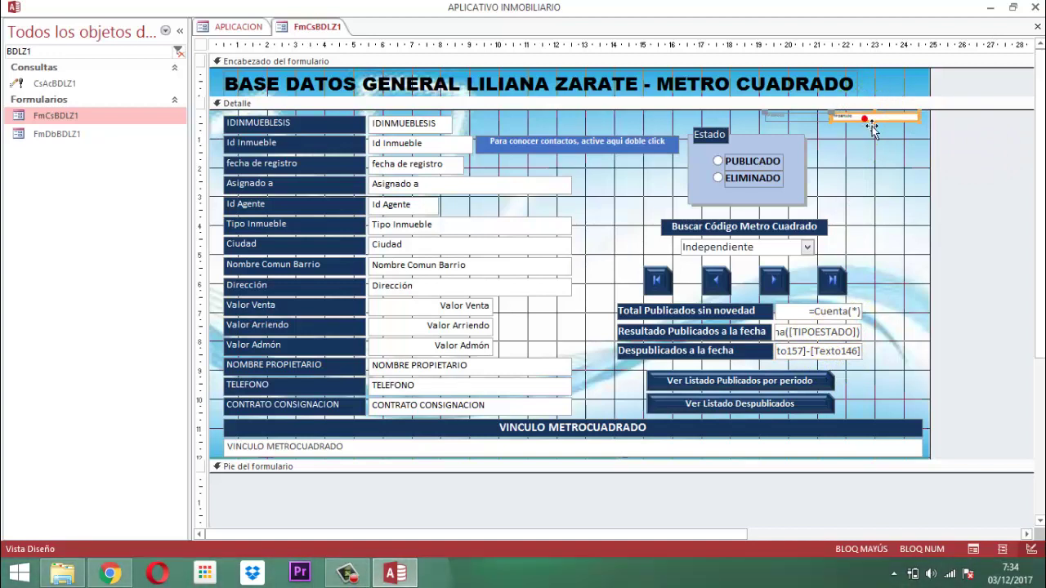
{"action": "right_click", "coordinate": [864, 119]}
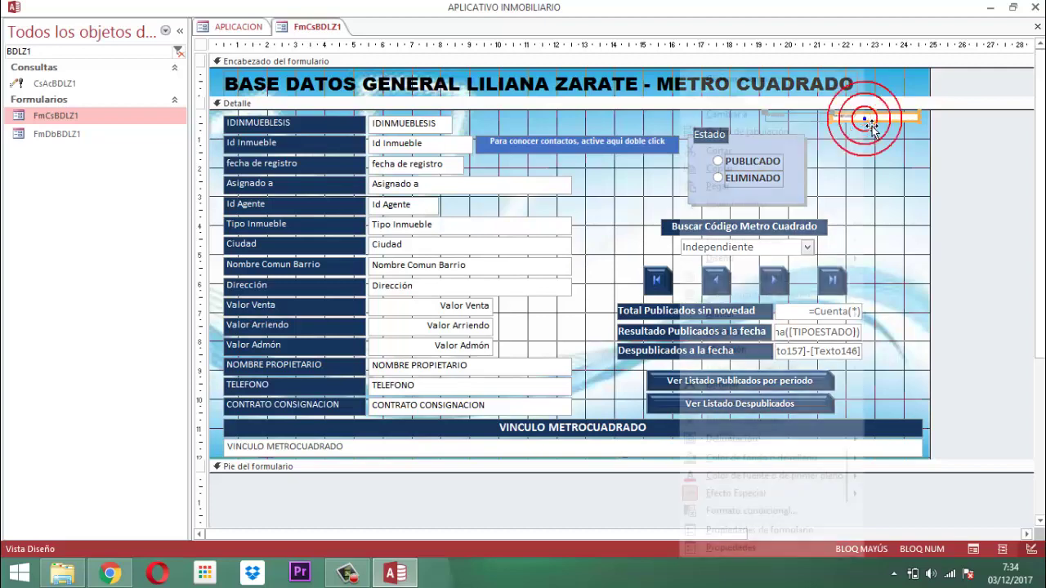
{"action": "left_click", "coordinate": [730, 548]}
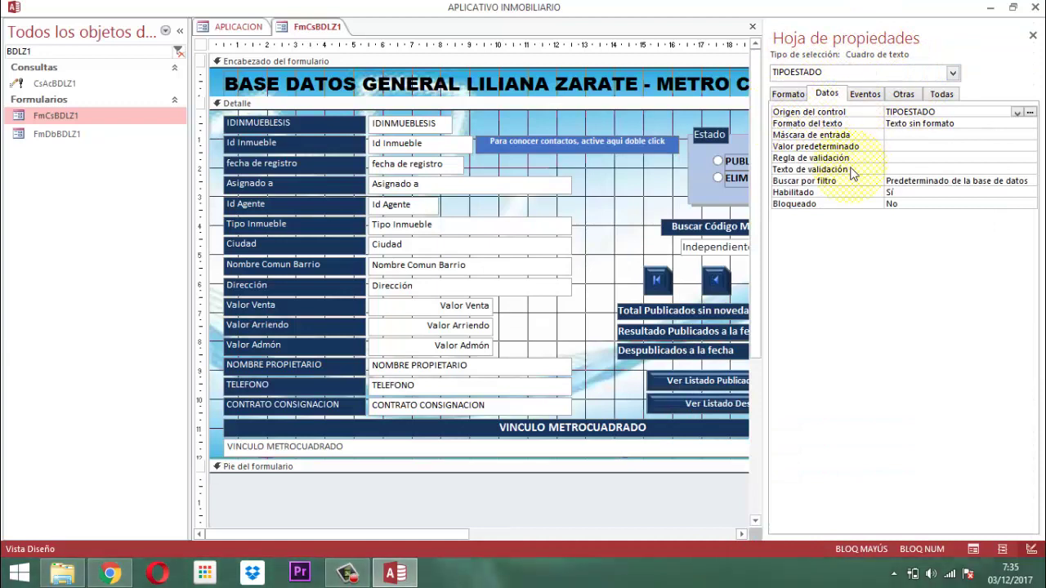
{"action": "left_click", "coordinate": [864, 94]}
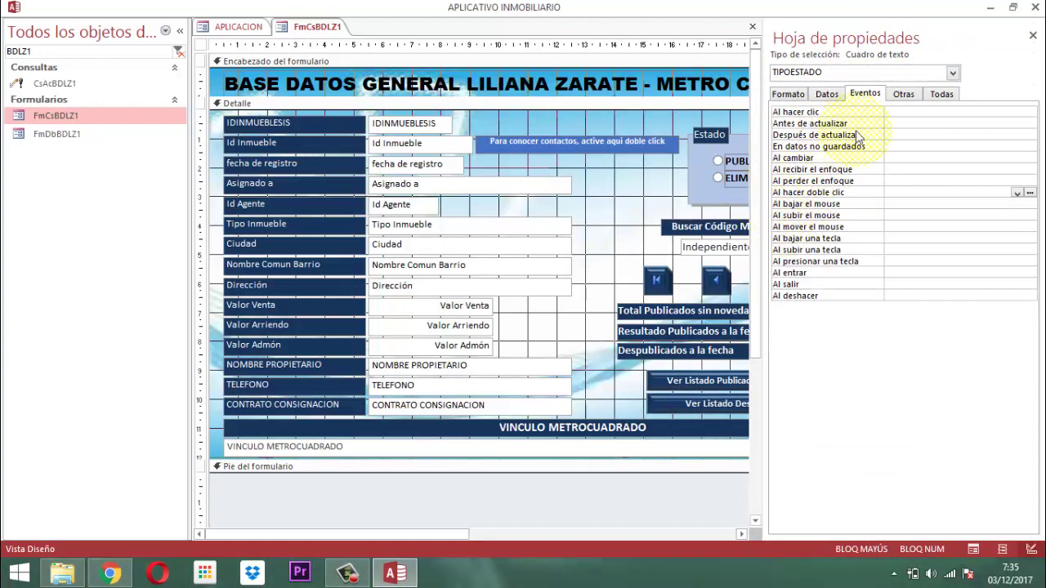
{"action": "left_click", "coordinate": [824, 94]}
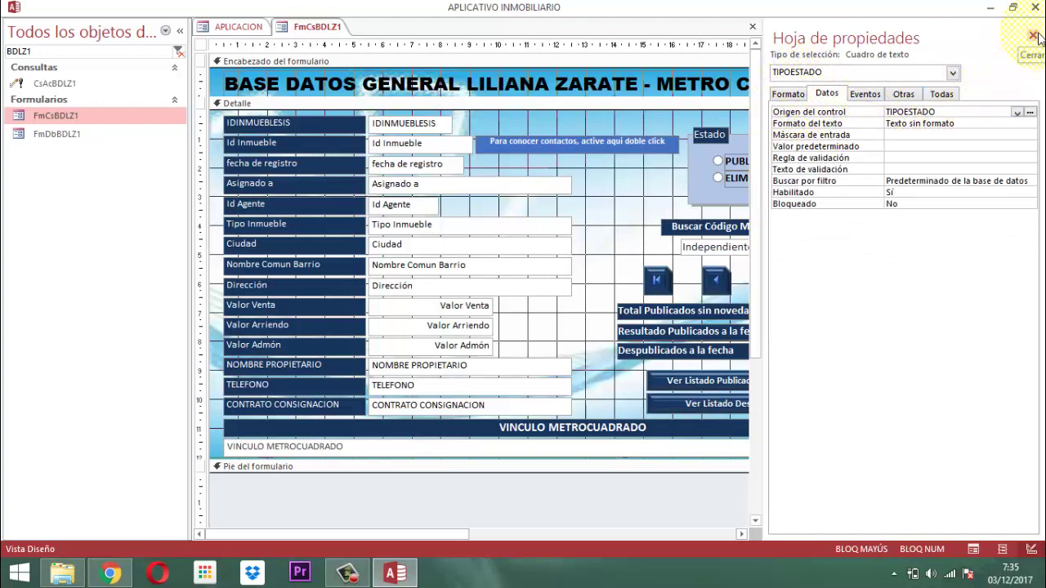
{"action": "left_click", "coordinate": [788, 95]}
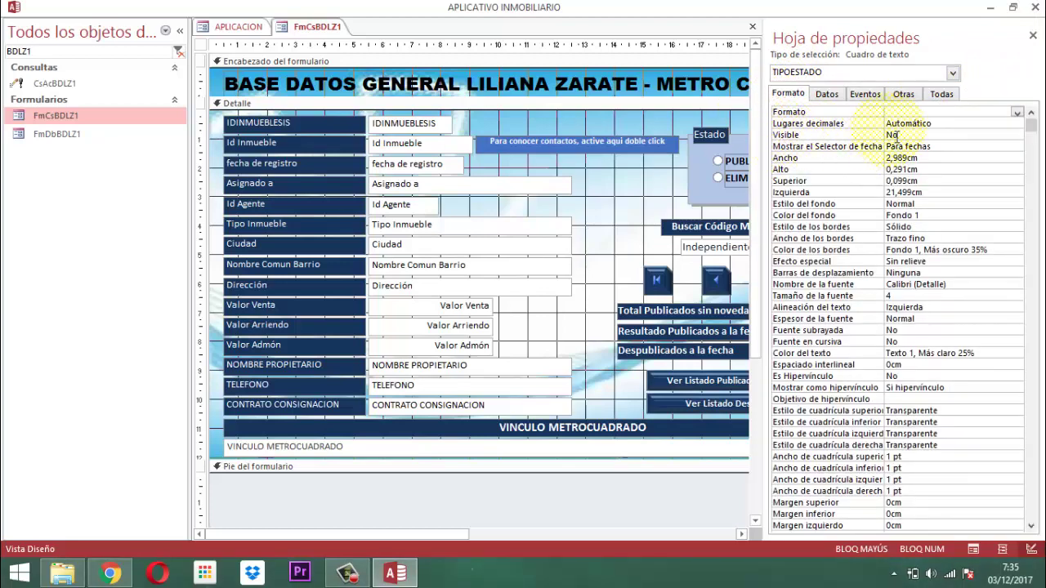
{"action": "left_click", "coordinate": [1032, 37]}
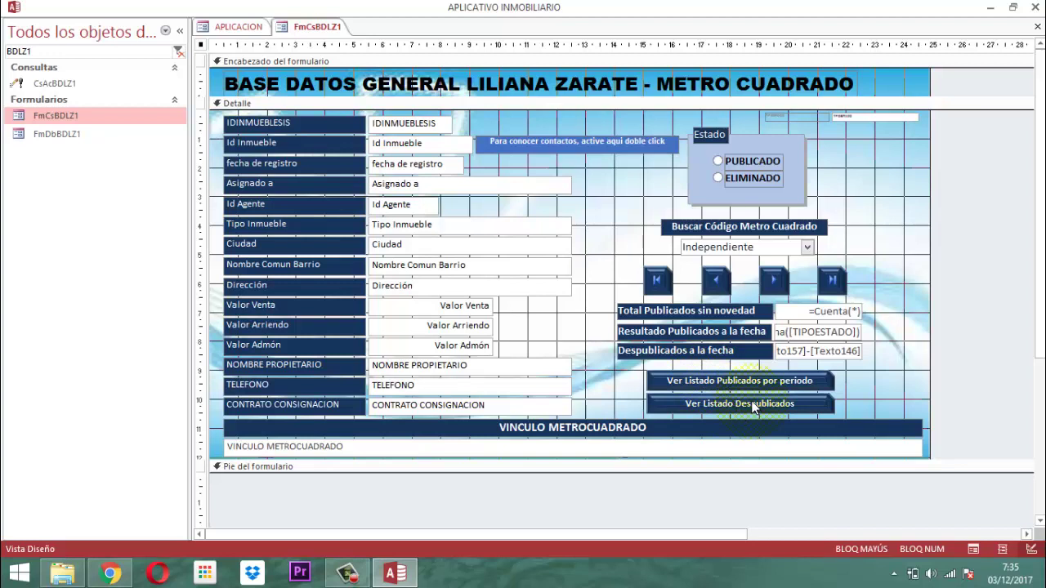
Step: Close the FmCsBDLZ1 form without saving its design changes
{"action": "right_click", "coordinate": [313, 32]}
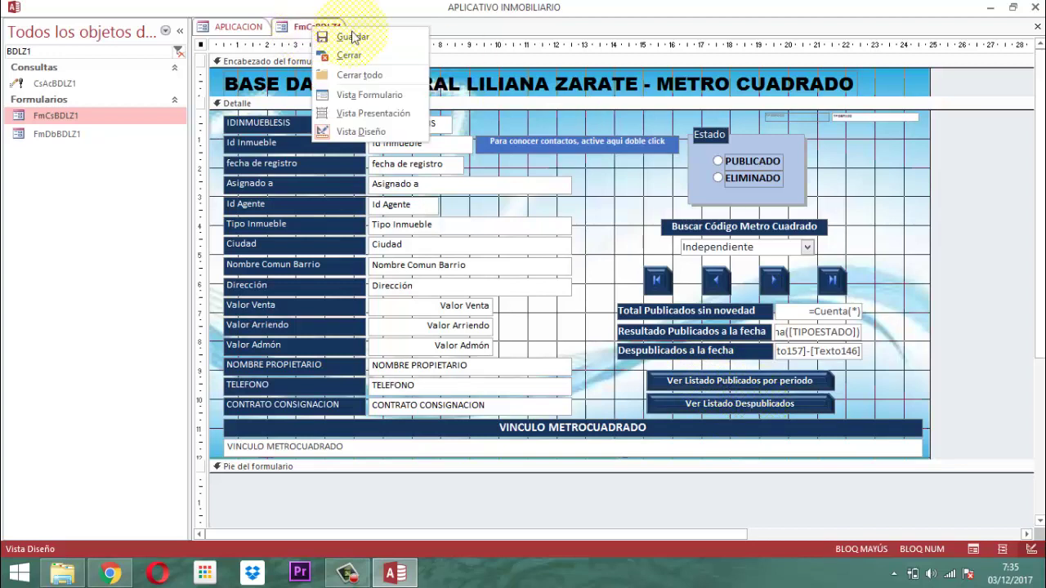
{"action": "left_click", "coordinate": [350, 51]}
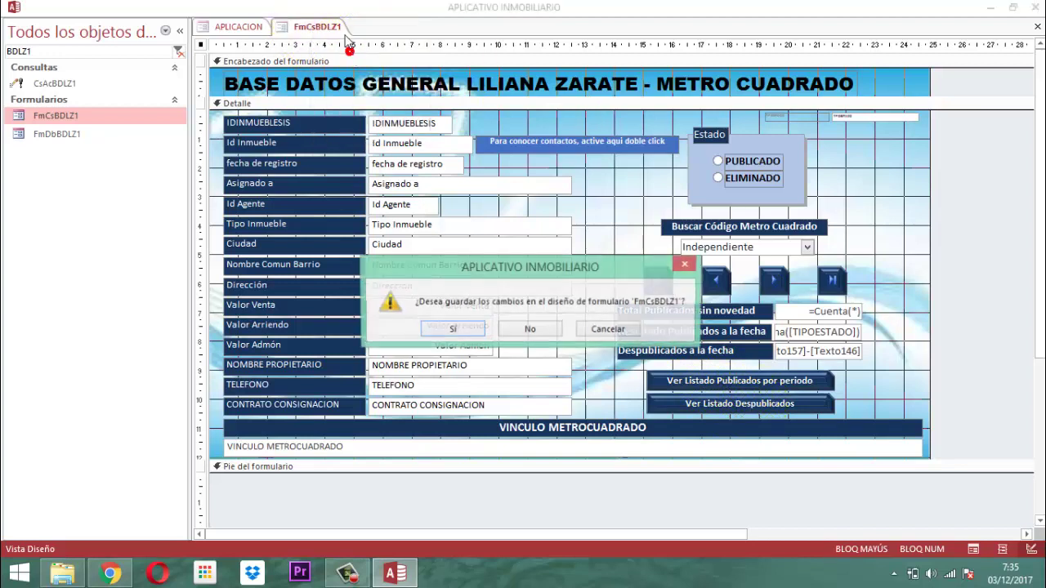
{"action": "left_click", "coordinate": [529, 330]}
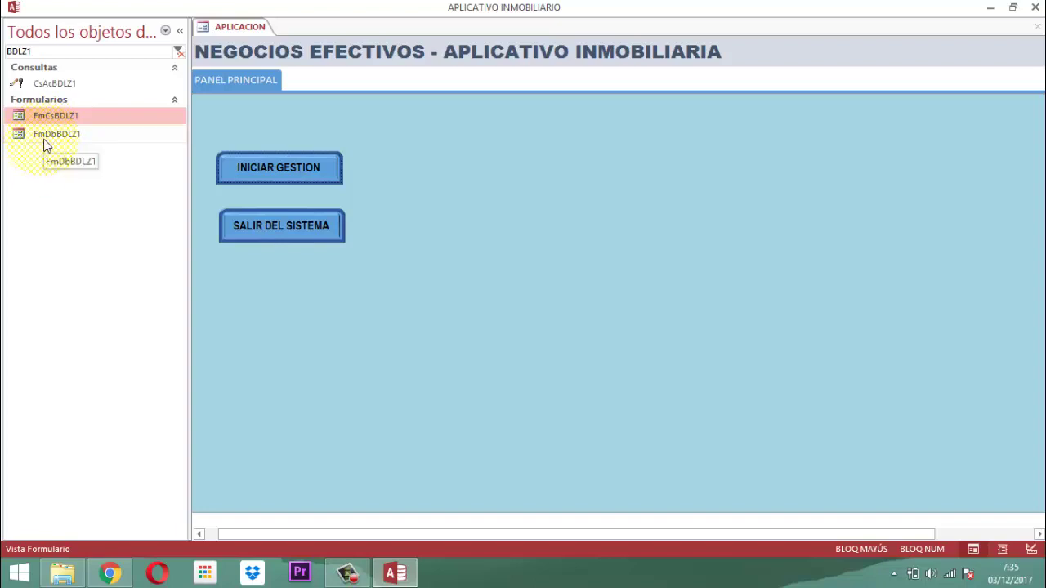
Step: Open the FmDbBDLZ1 form in Design view and examine the embedded on-click macro of the Dar Baja a Registro button
{"action": "right_click", "coordinate": [77, 136]}
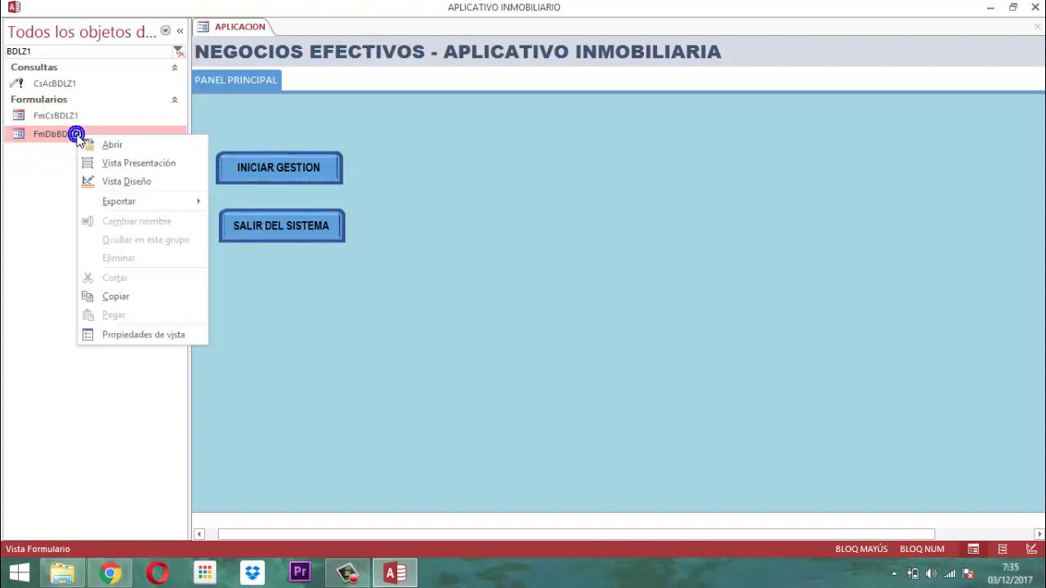
{"action": "left_click", "coordinate": [115, 181]}
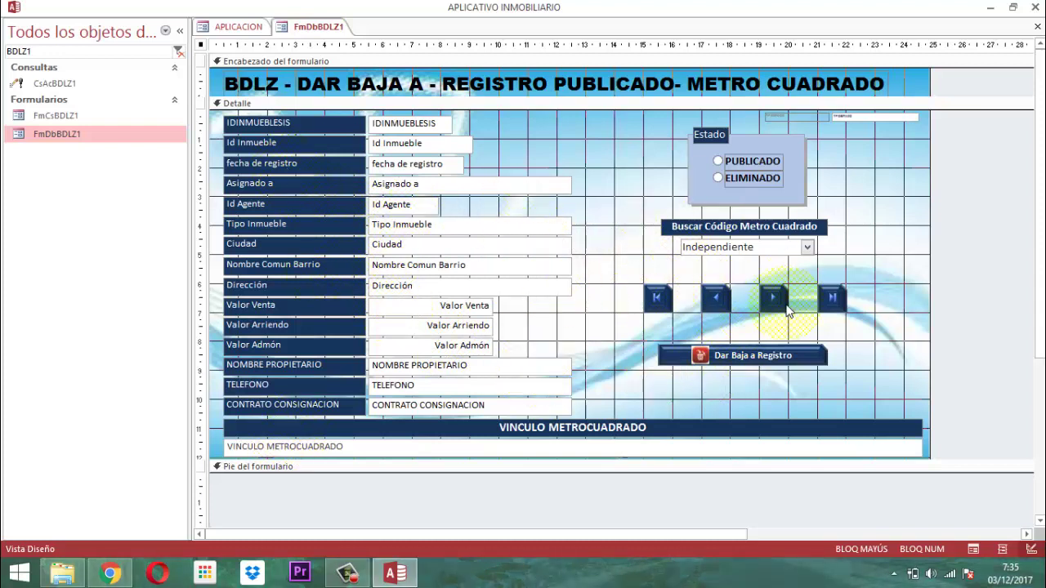
{"action": "double_click", "coordinate": [736, 359]}
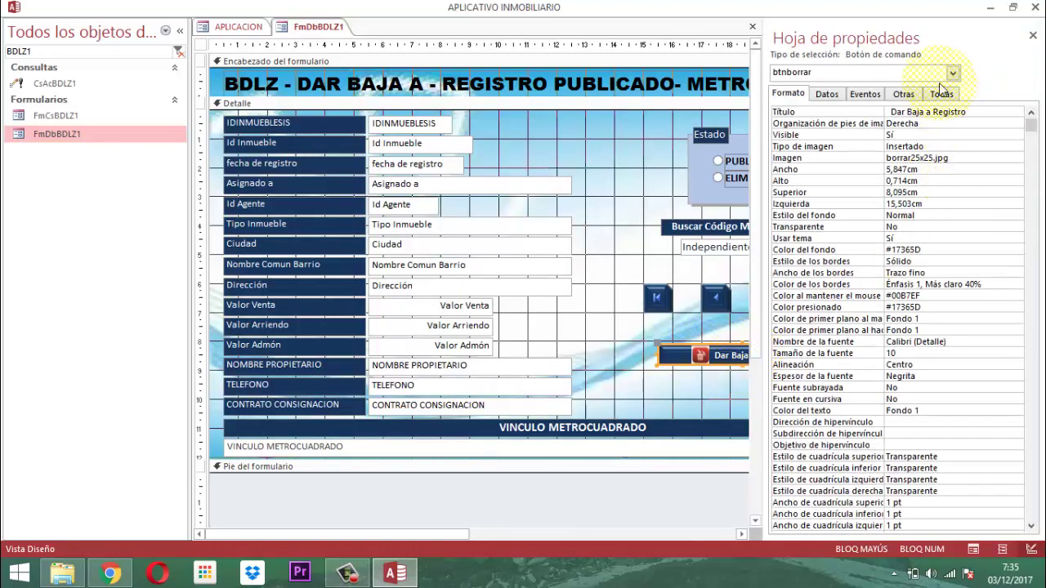
{"action": "left_click", "coordinate": [866, 94]}
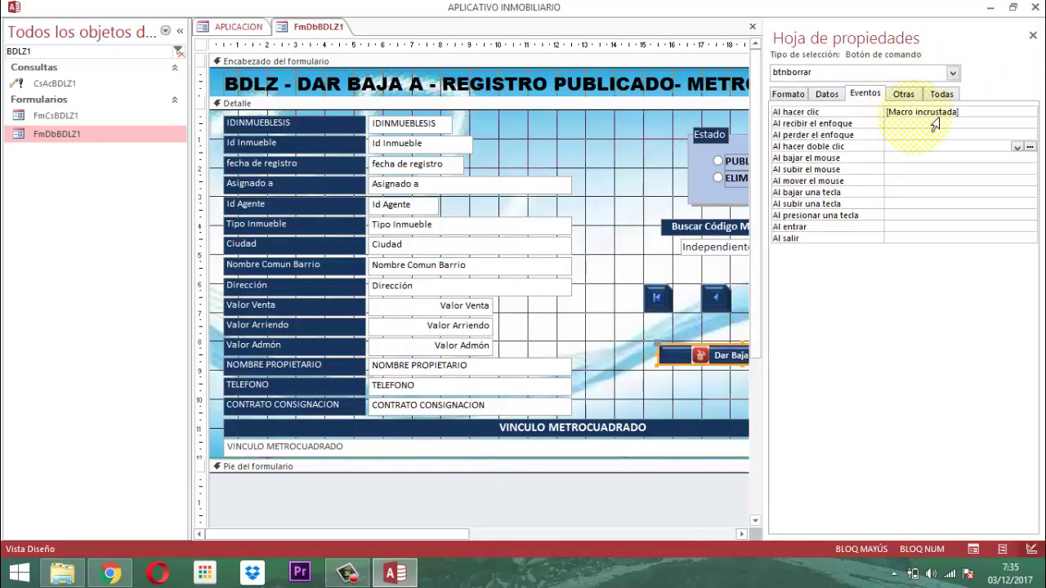
{"action": "left_click", "coordinate": [987, 115]}
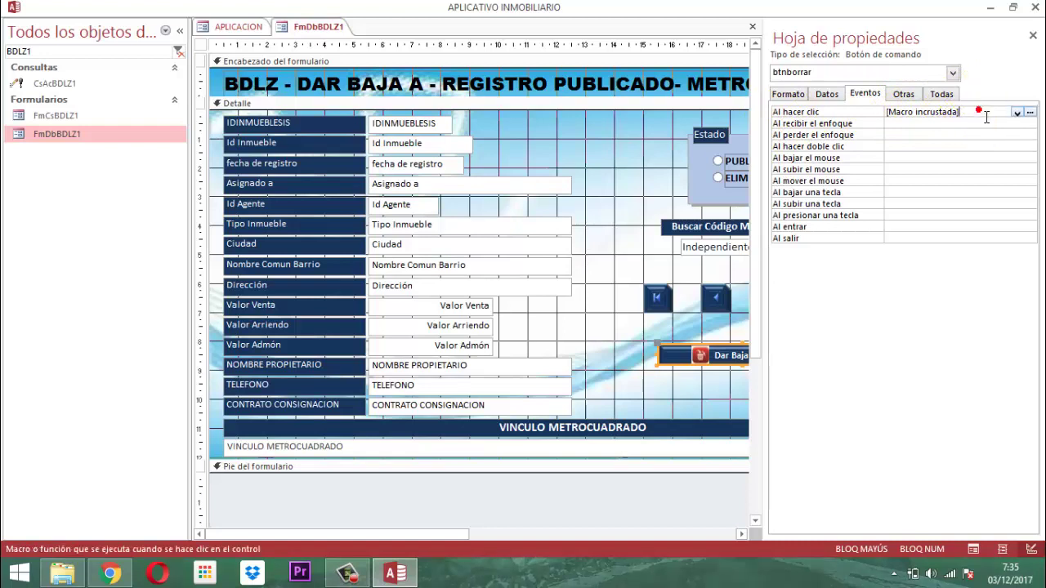
{"action": "left_click", "coordinate": [1031, 112]}
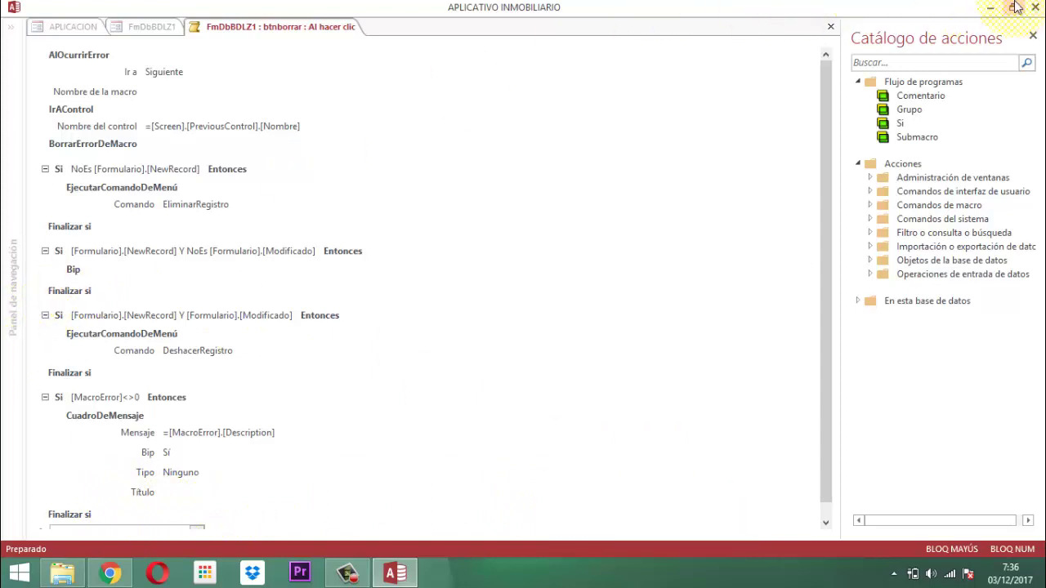
Step: Close the Dar Baja a Registro button's macro and its property sheet, leaving the form open in Design view
{"action": "right_click", "coordinate": [347, 27]}
{"action": "left_click", "coordinate": [367, 47]}
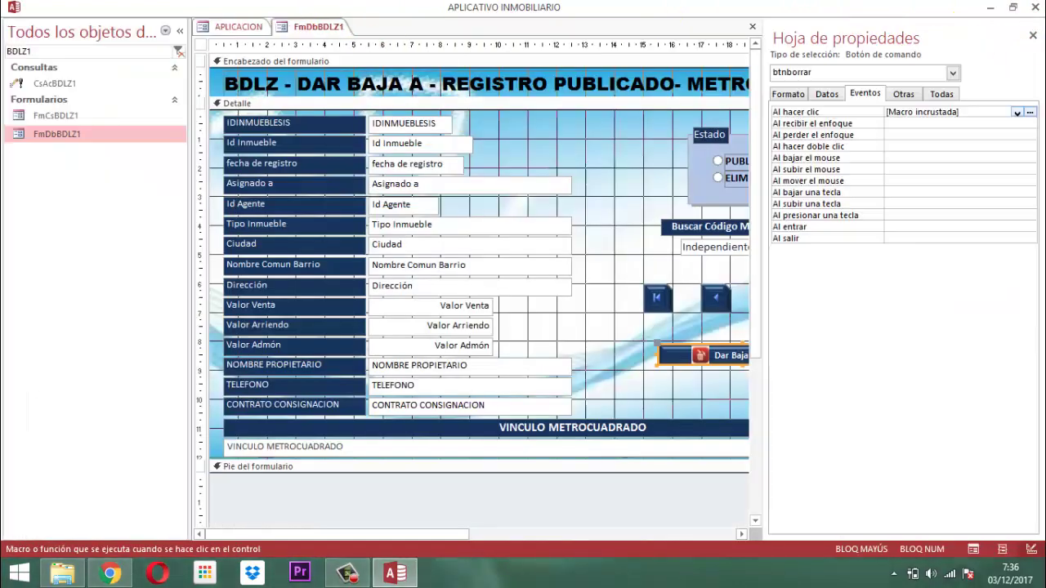
{"action": "left_click", "coordinate": [1033, 38]}
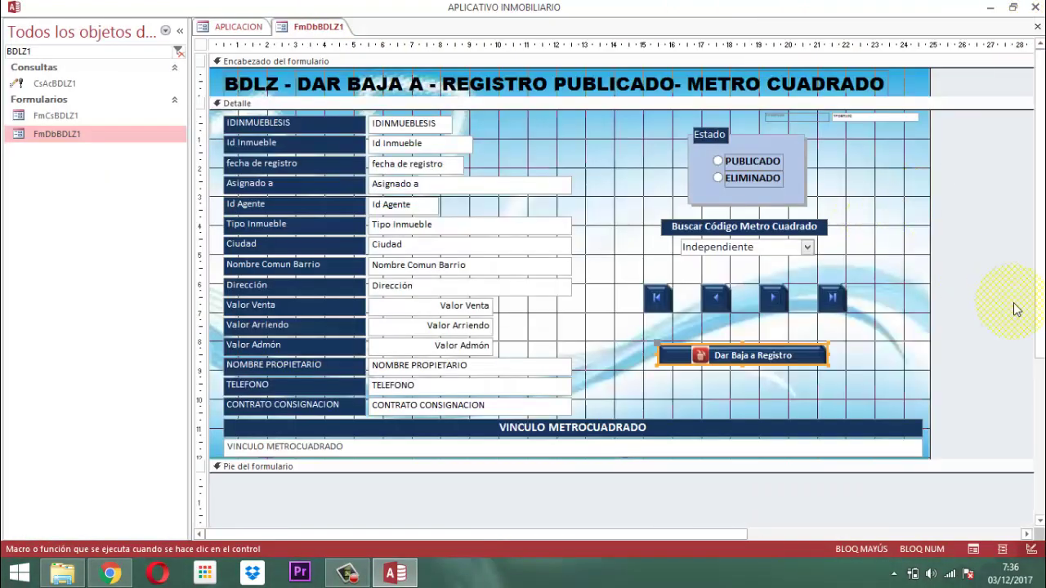